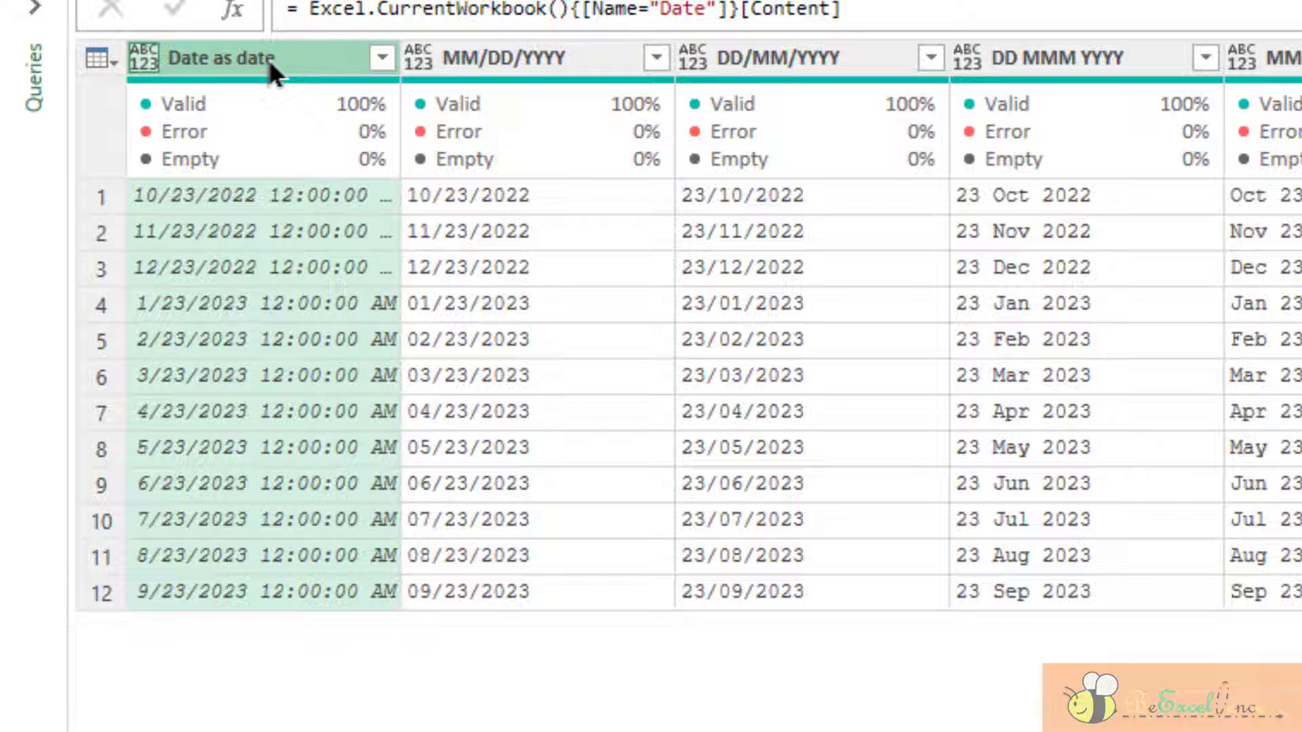
# Step: Change the Date as date column's type to Date
pyautogui.click(153, 61)
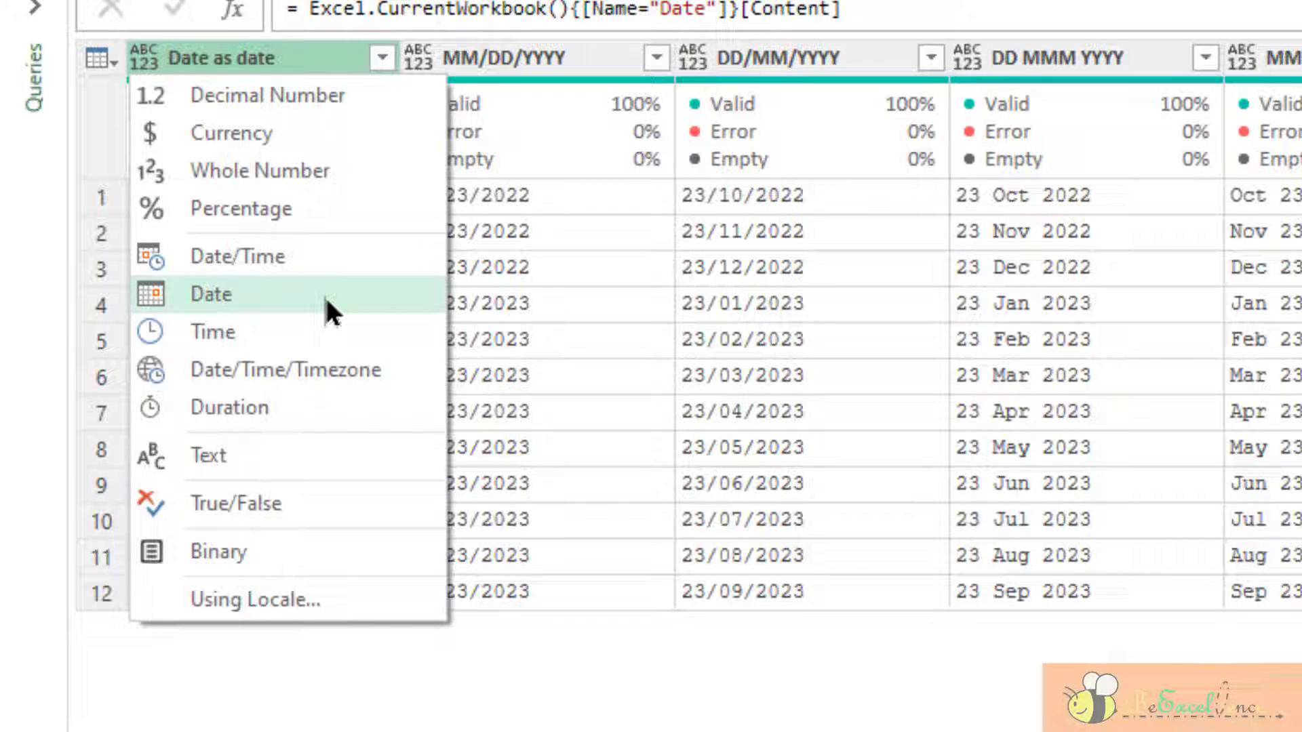
pyautogui.click(325, 298)
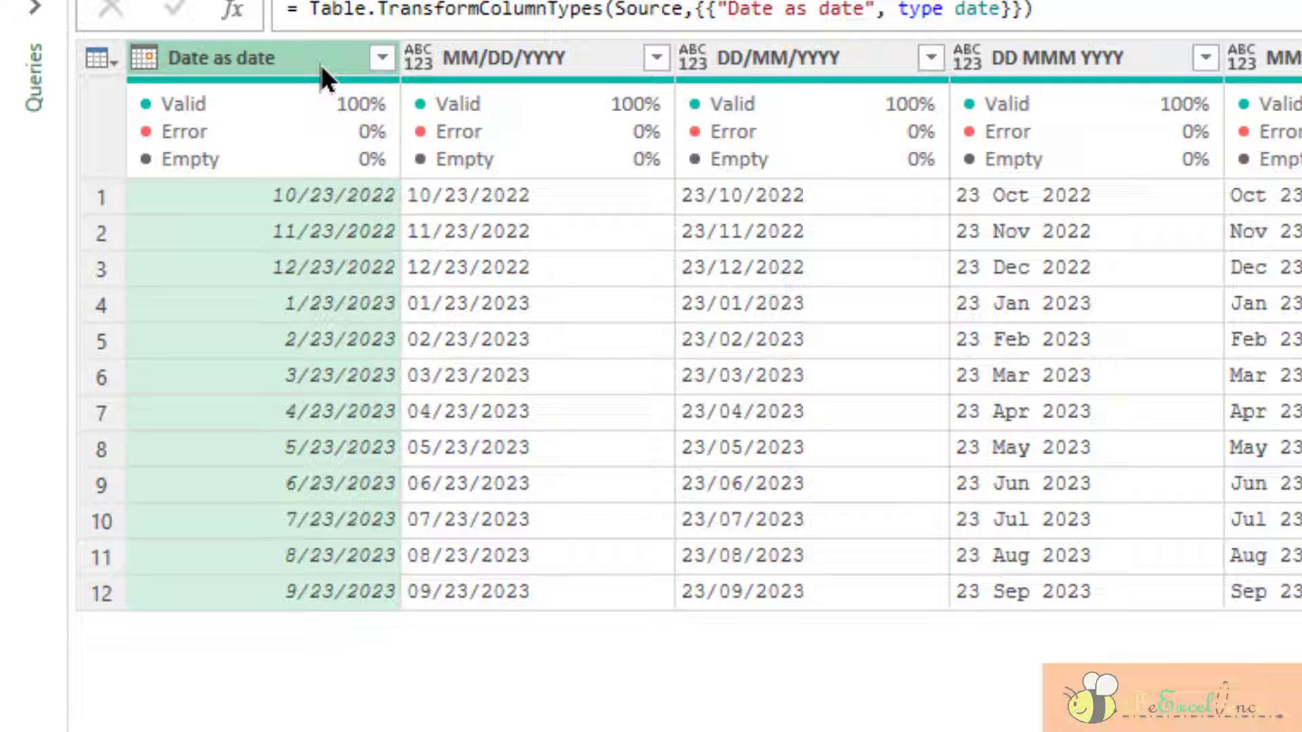
pyautogui.click(518, 59)
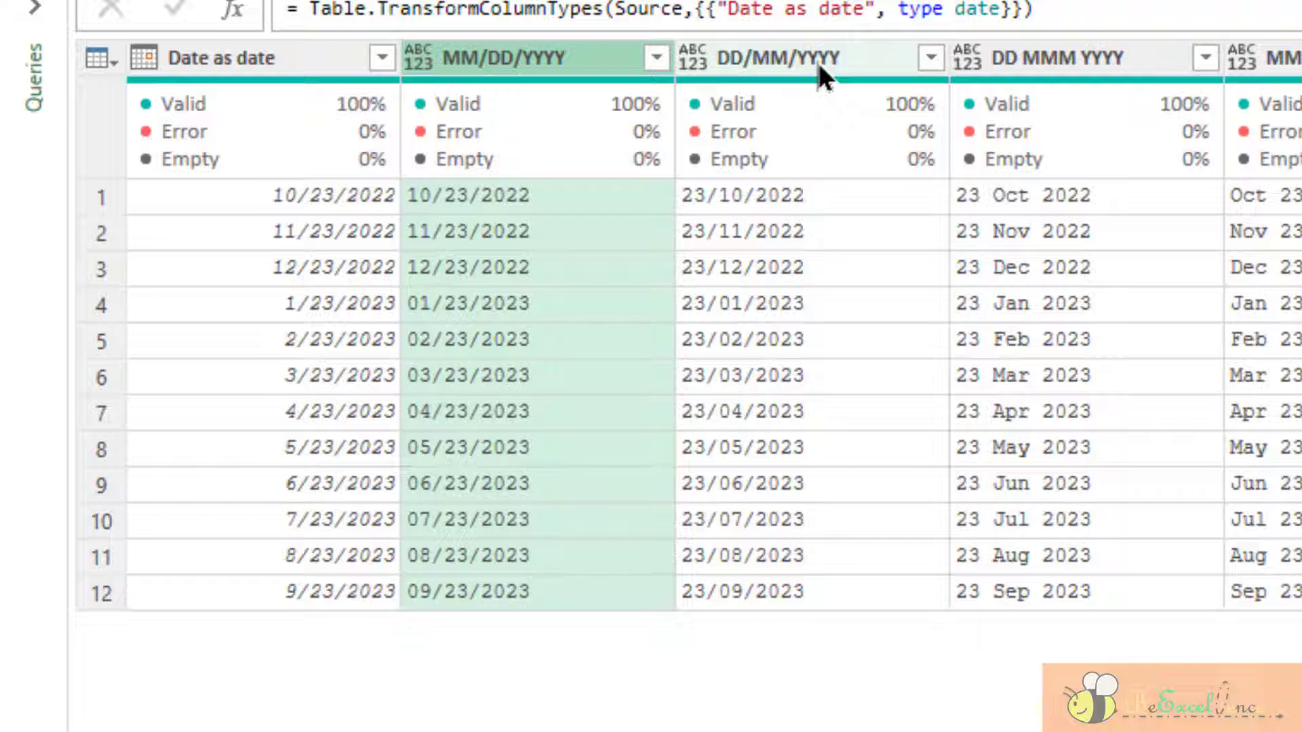
pyautogui.click(816, 60)
pyautogui.click(630, 55)
pyautogui.click(804, 56)
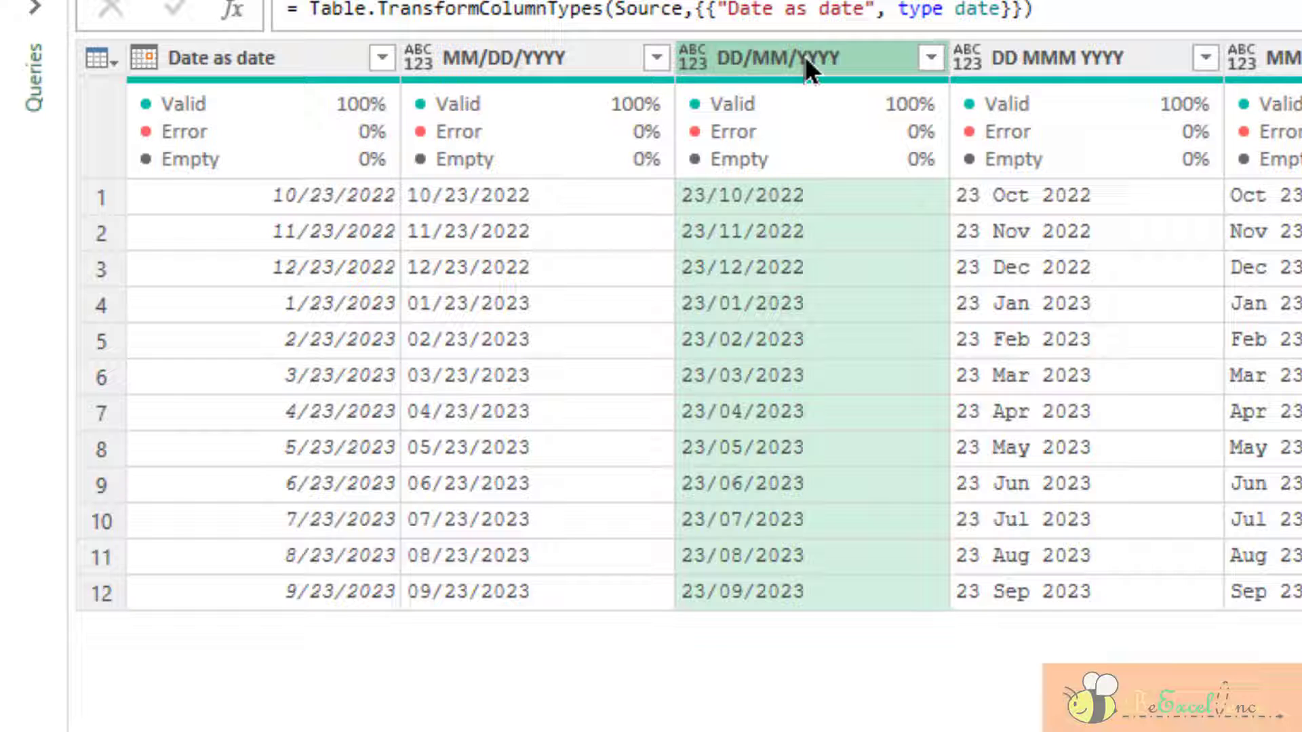
pyautogui.click(552, 55)
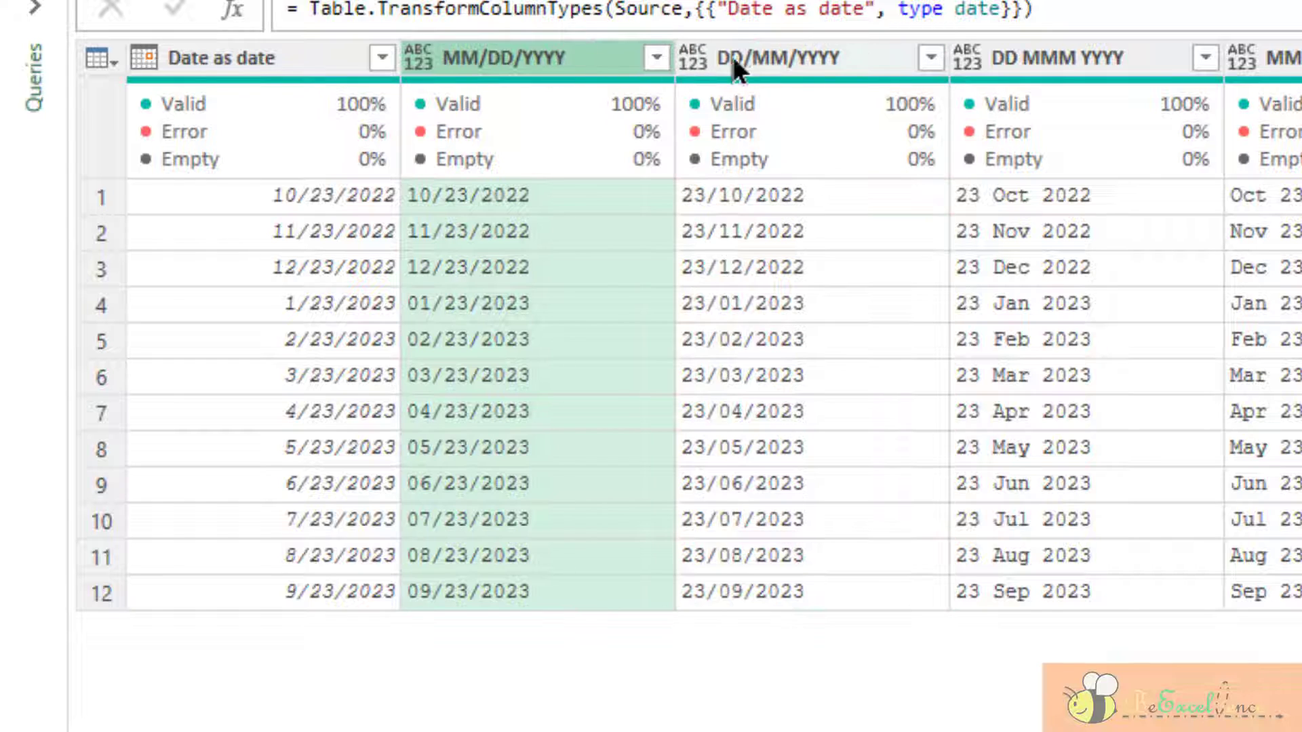
pyautogui.keyDown('ctrl'); pyautogui.click(795, 56); pyautogui.keyUp('ctrl')
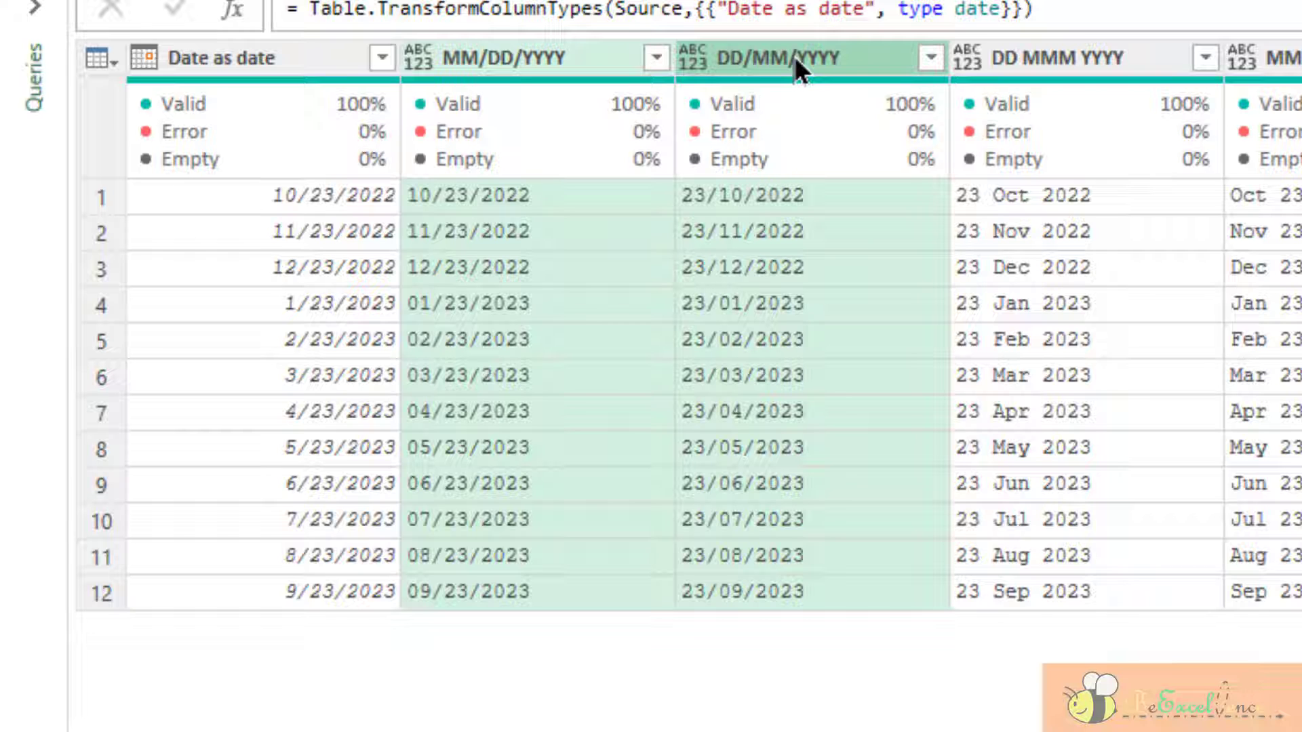
pyautogui.click(538, 66)
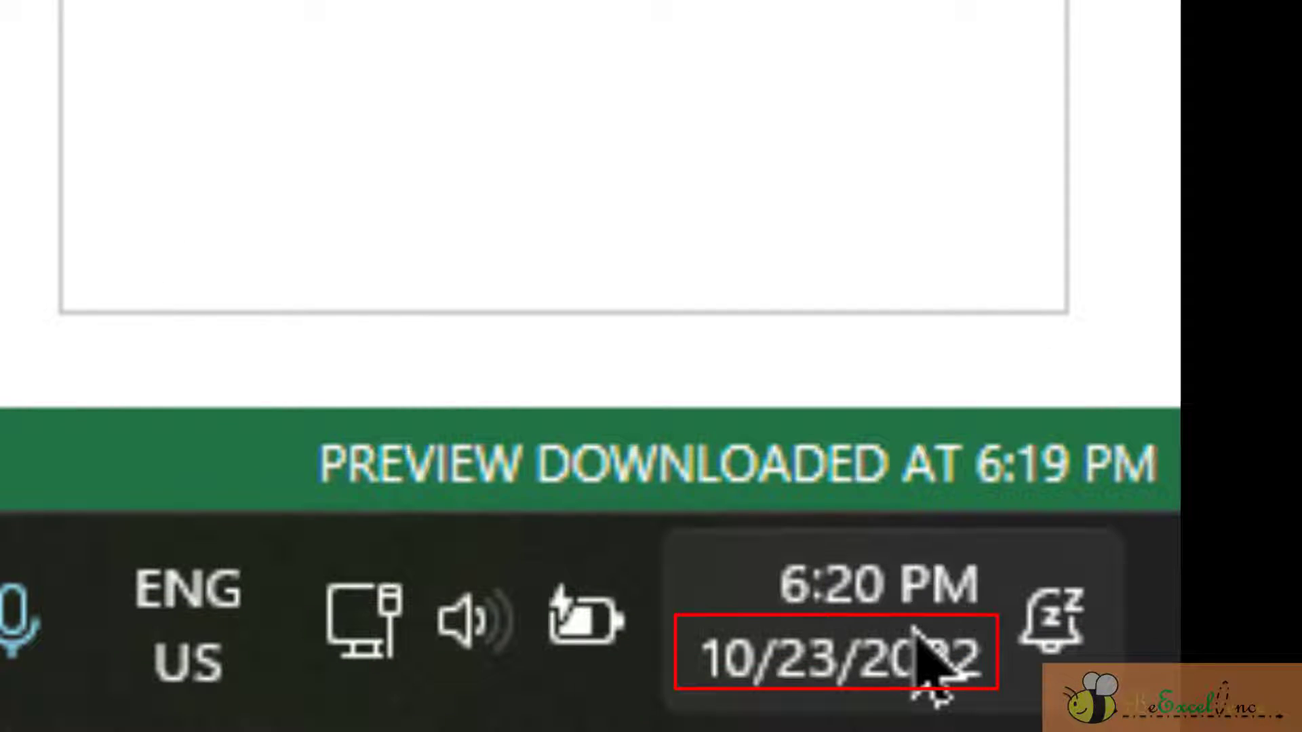
pyautogui.moveTo(915, 630)
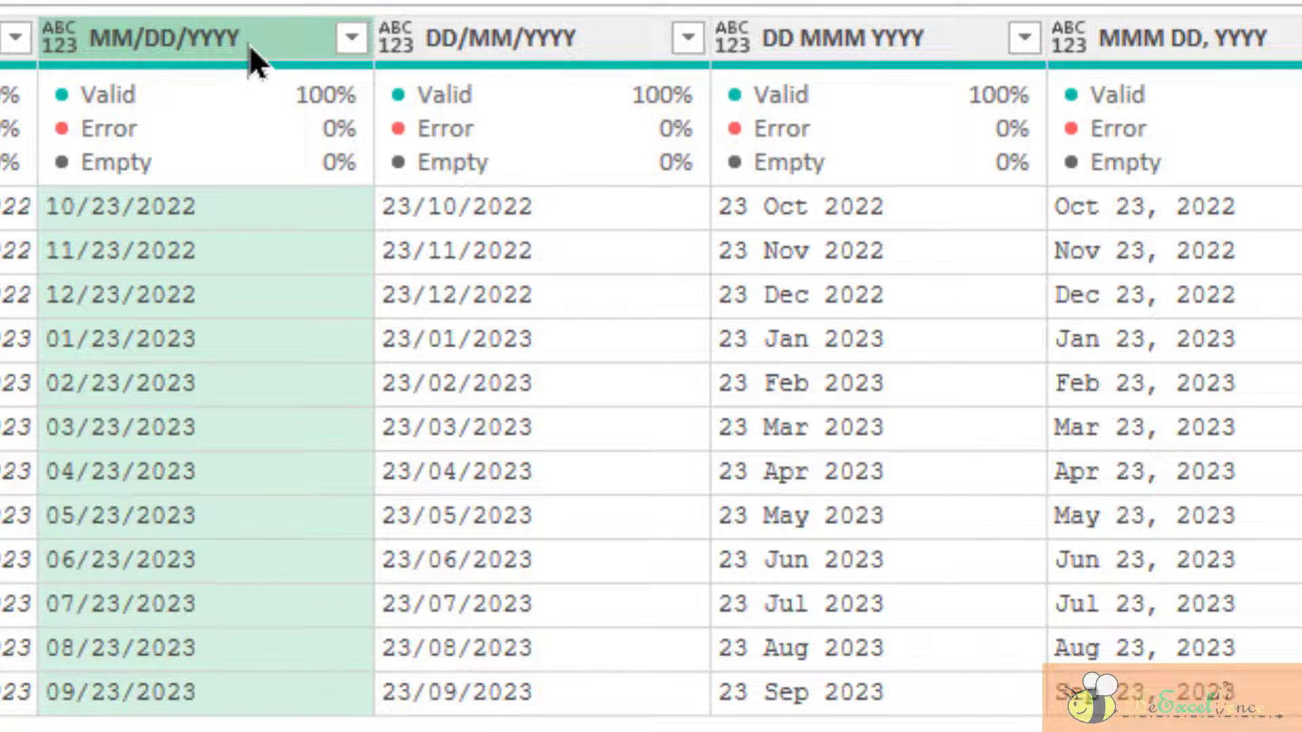
# Step: Set MM/DD/YYYY to Date, then select DD/MM/YYYY and its 23/10/2022 value
pyautogui.click(59, 37)
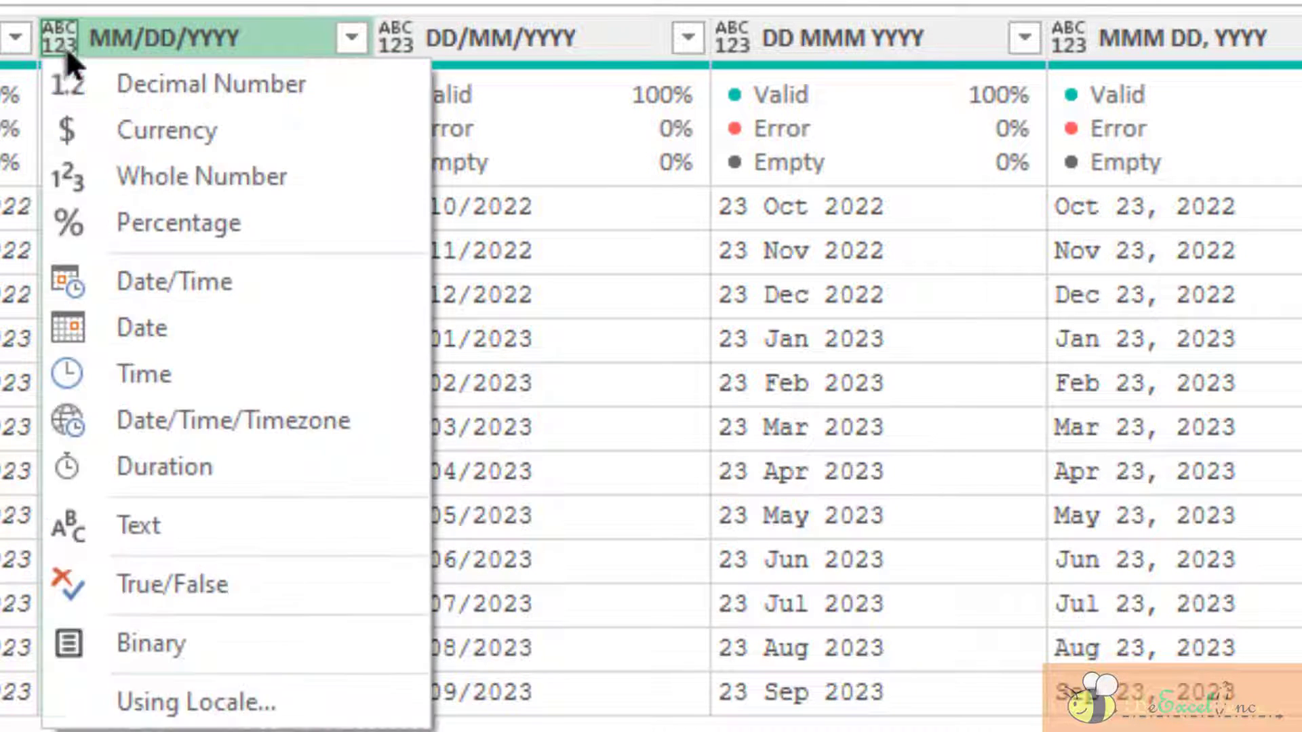
pyautogui.click(184, 313)
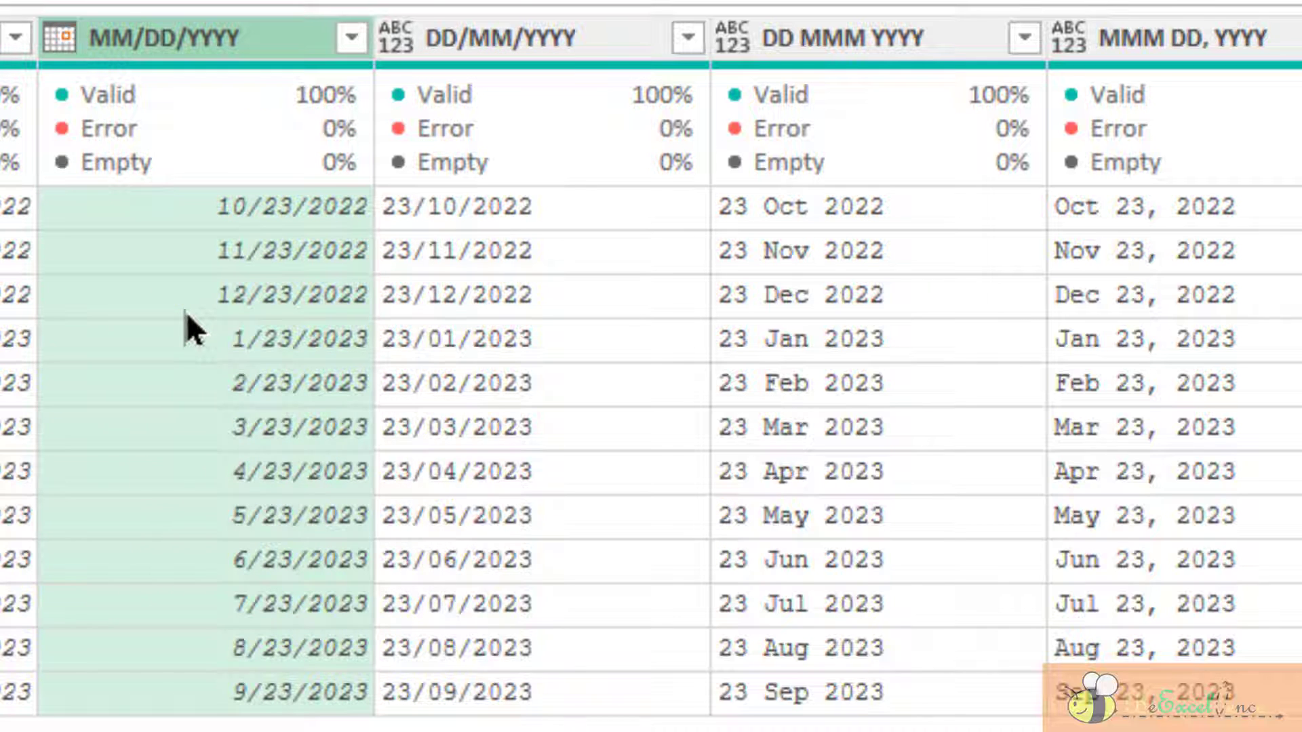
pyautogui.click(559, 46)
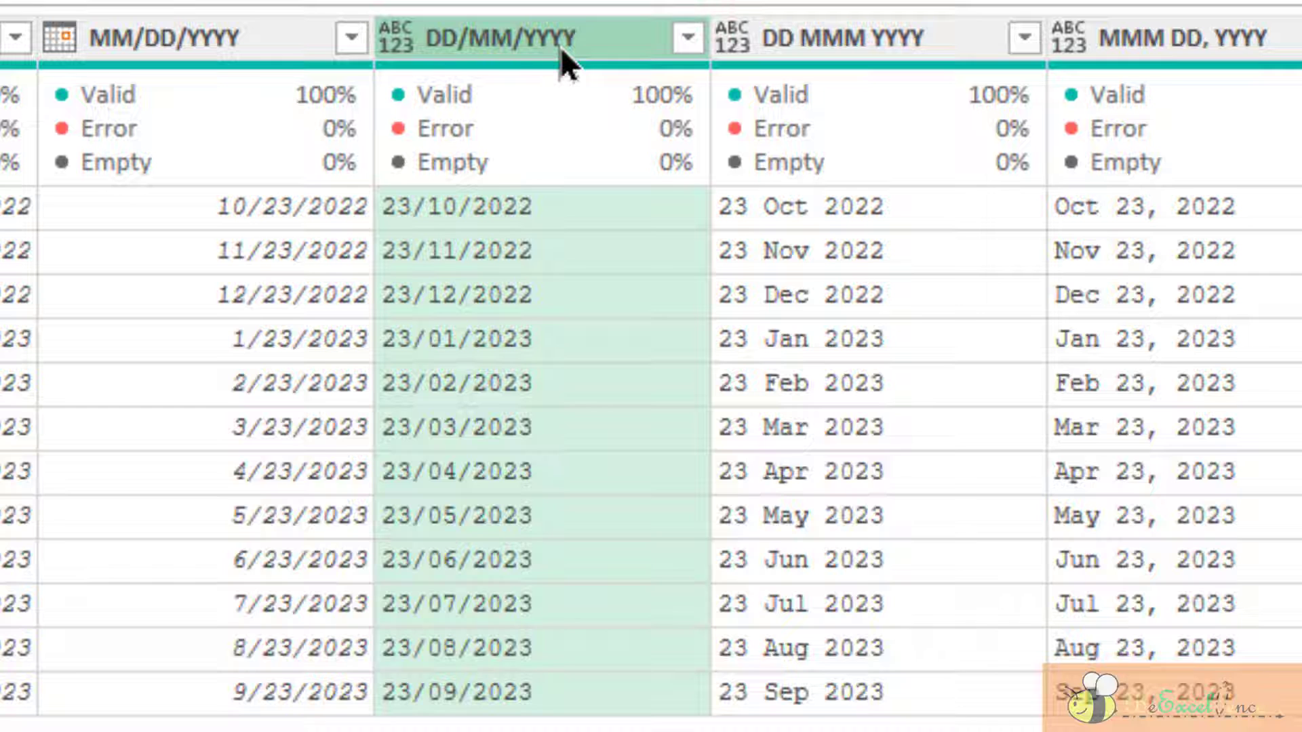
pyautogui.click(393, 209)
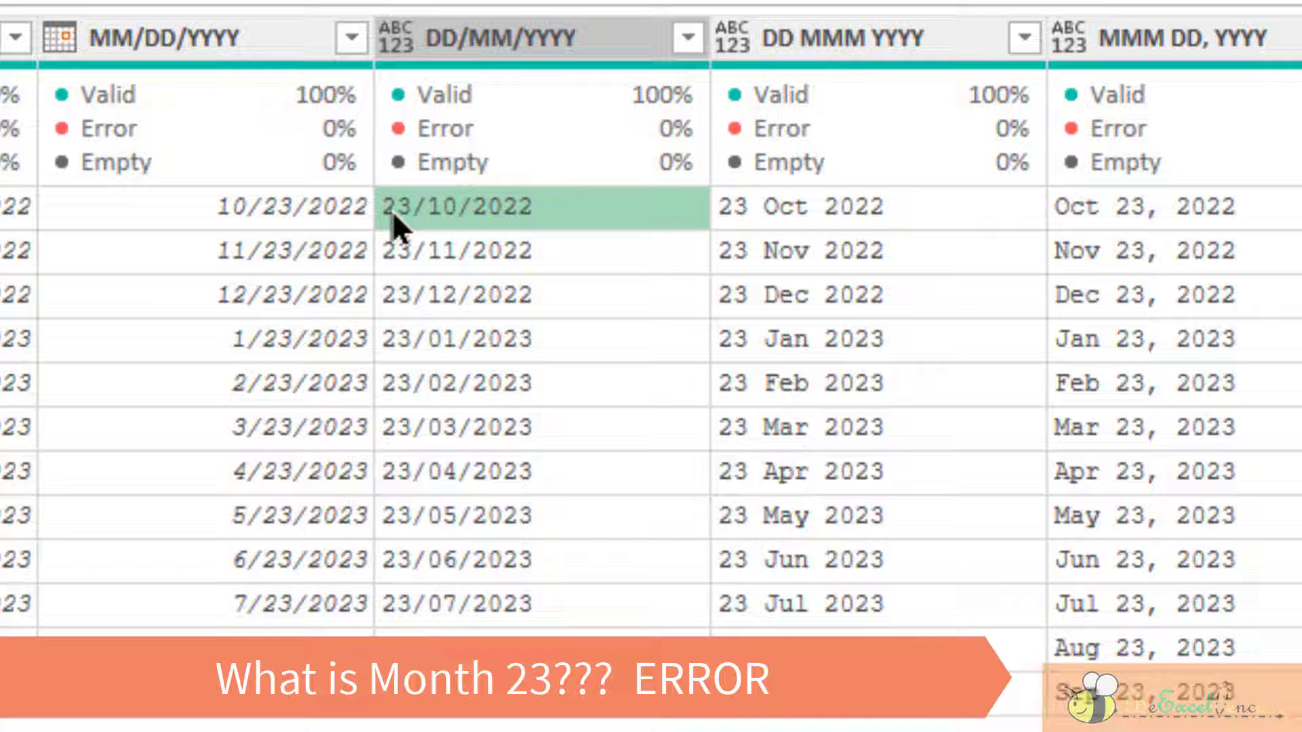
# Step: Change DD/MM/YYYY to Date and inspect the resulting DataFormat.Error in a cell
pyautogui.click(453, 34)
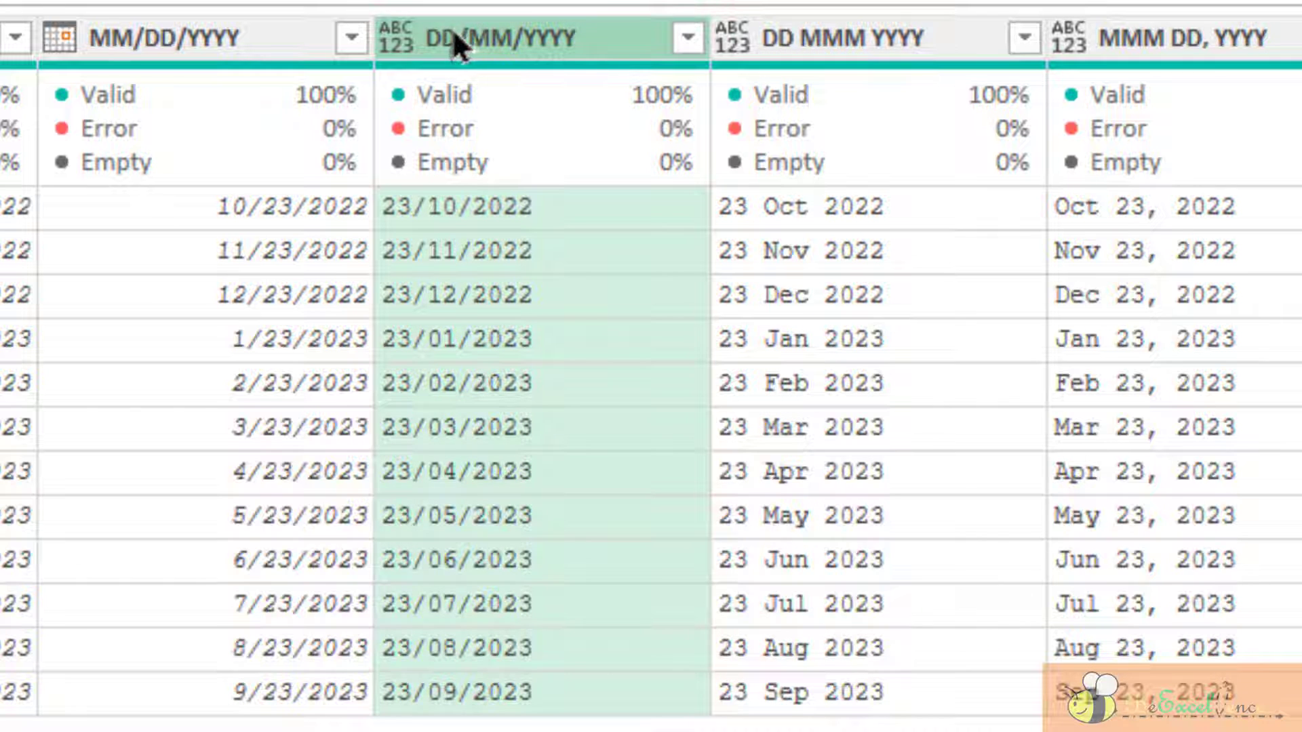
pyautogui.click(399, 41)
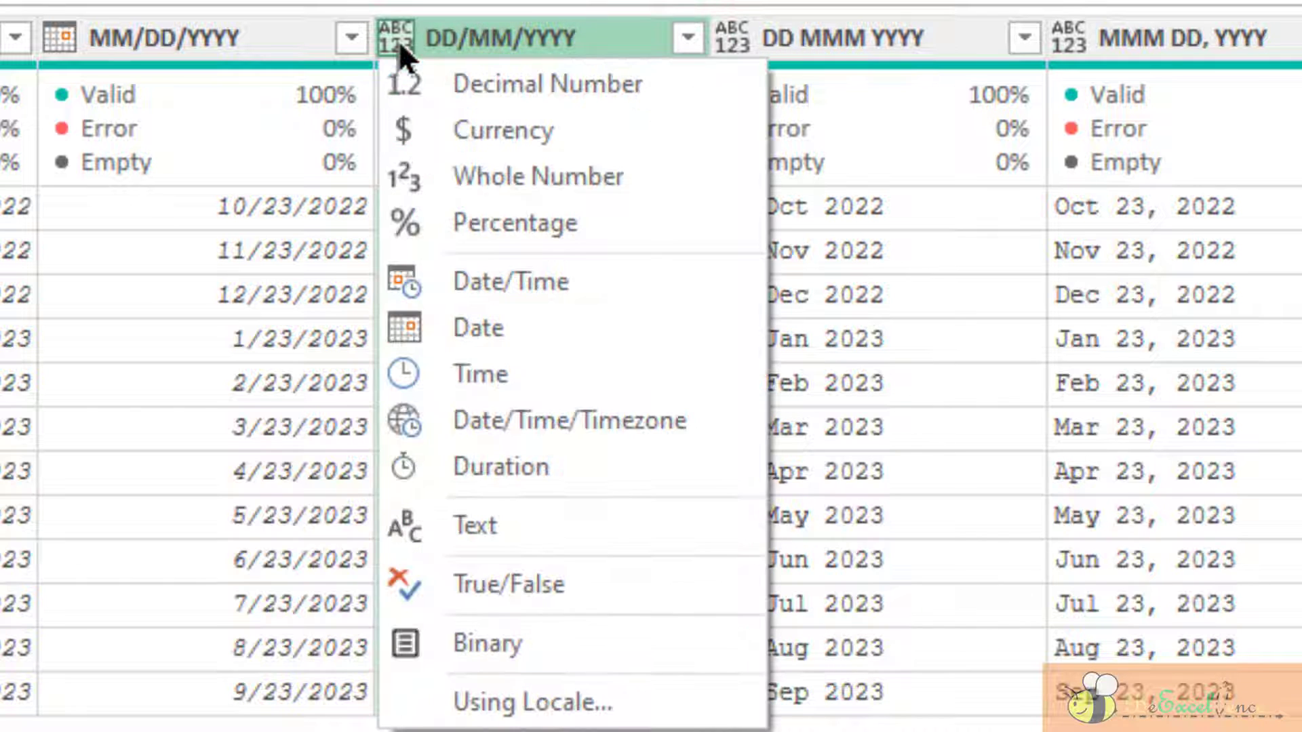
pyautogui.click(520, 328)
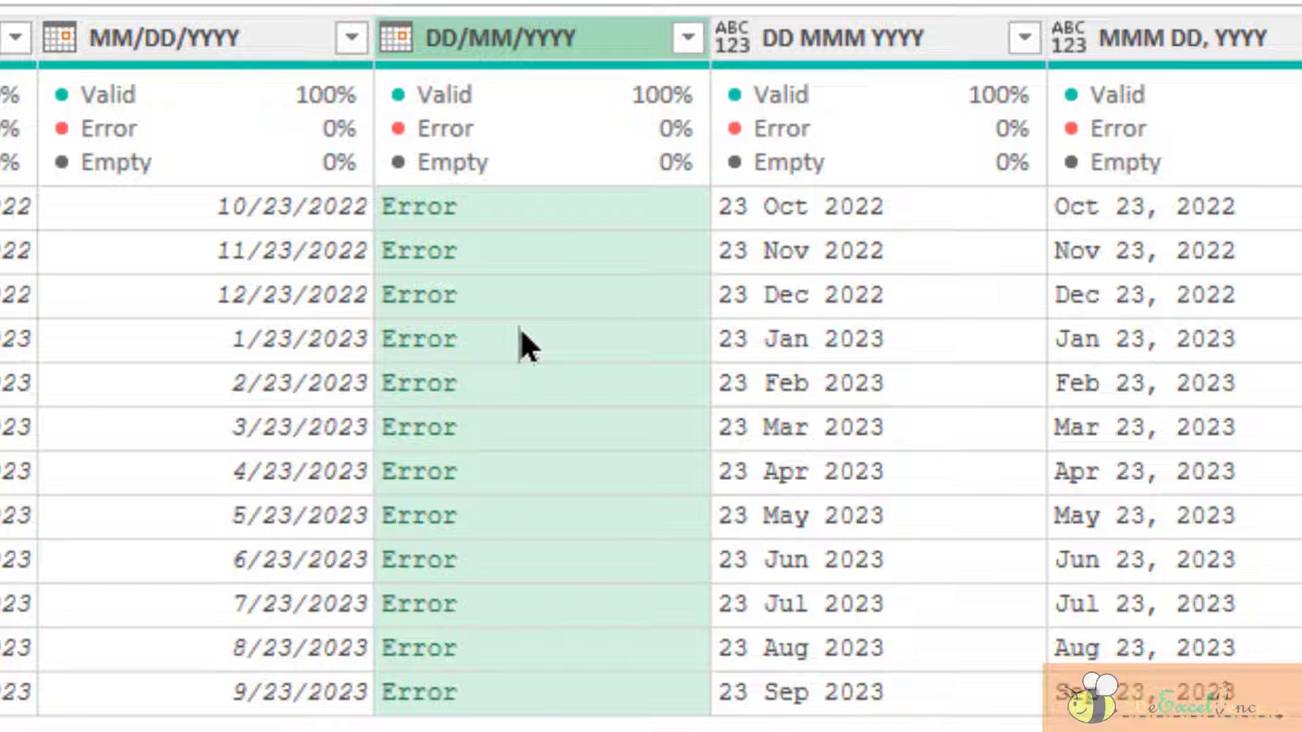
pyautogui.click(542, 302)
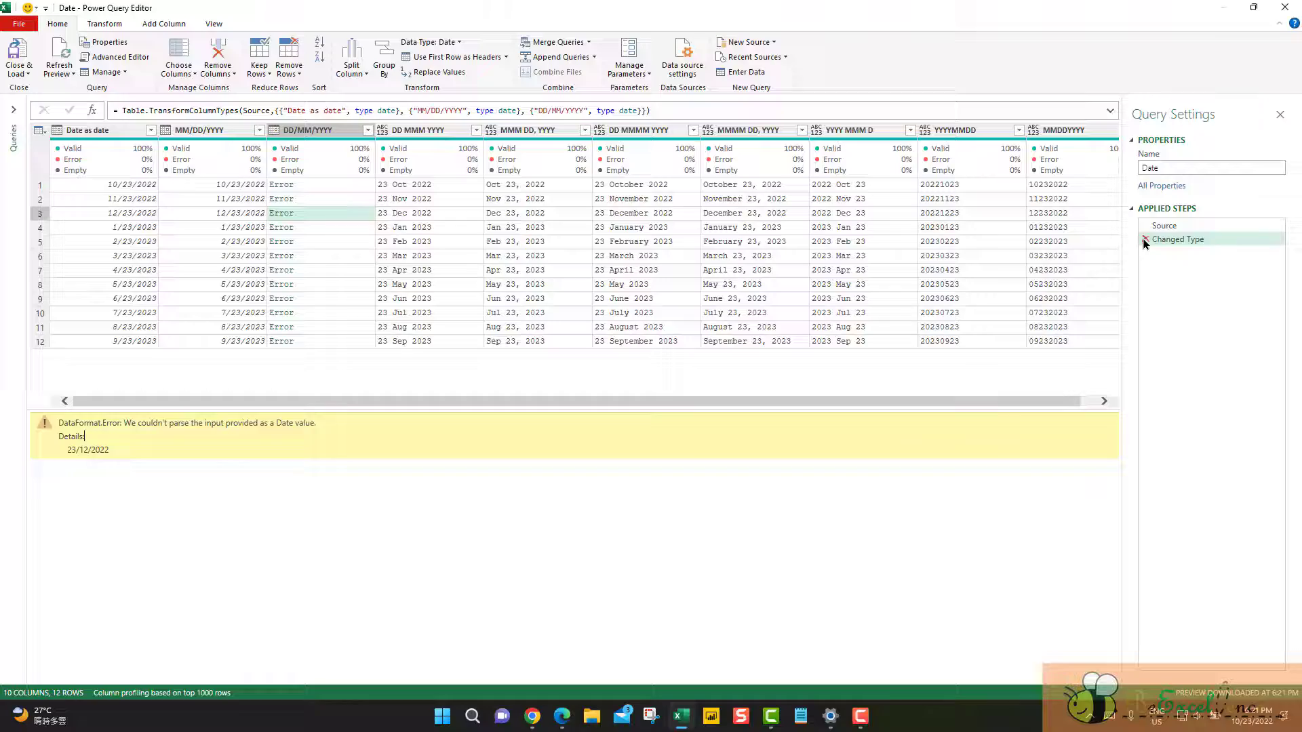
# Step: Delete the Changed Type step and choose Using Locale for the DD/MM/YYYY column type
pyautogui.click(1145, 240)
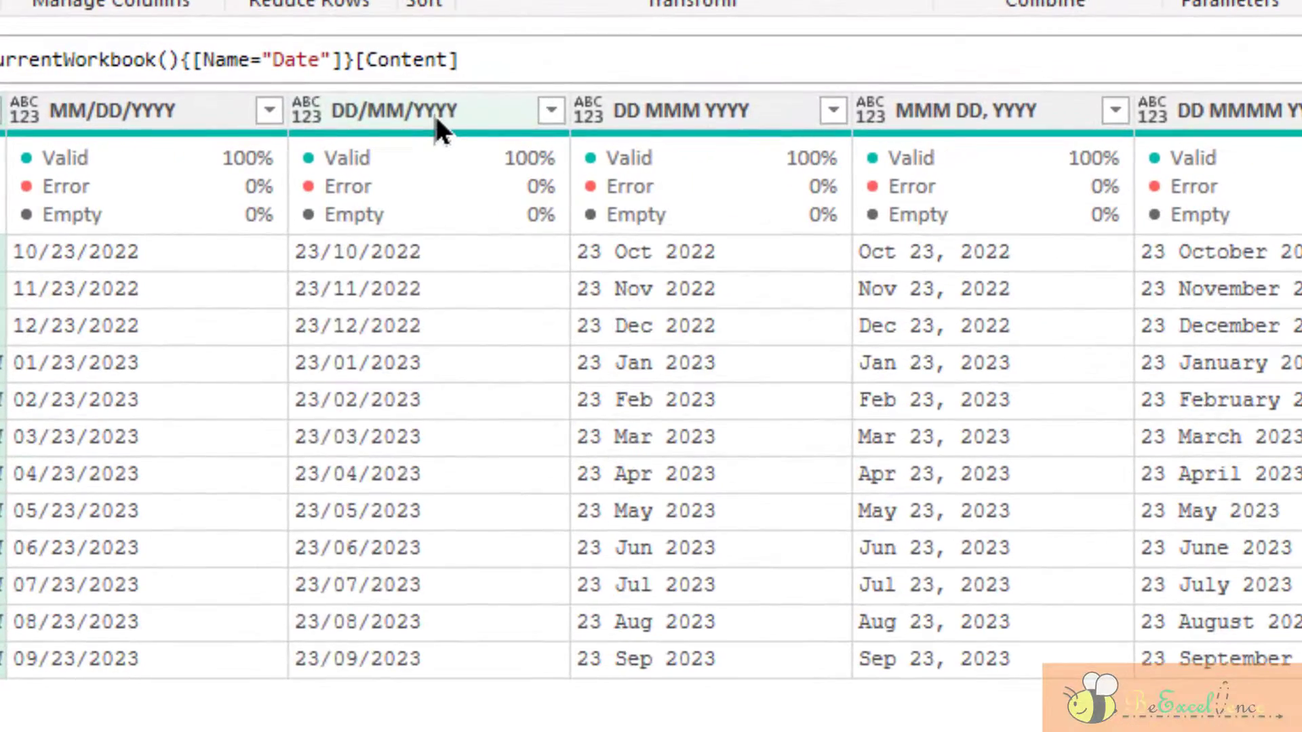
pyautogui.click(332, 131)
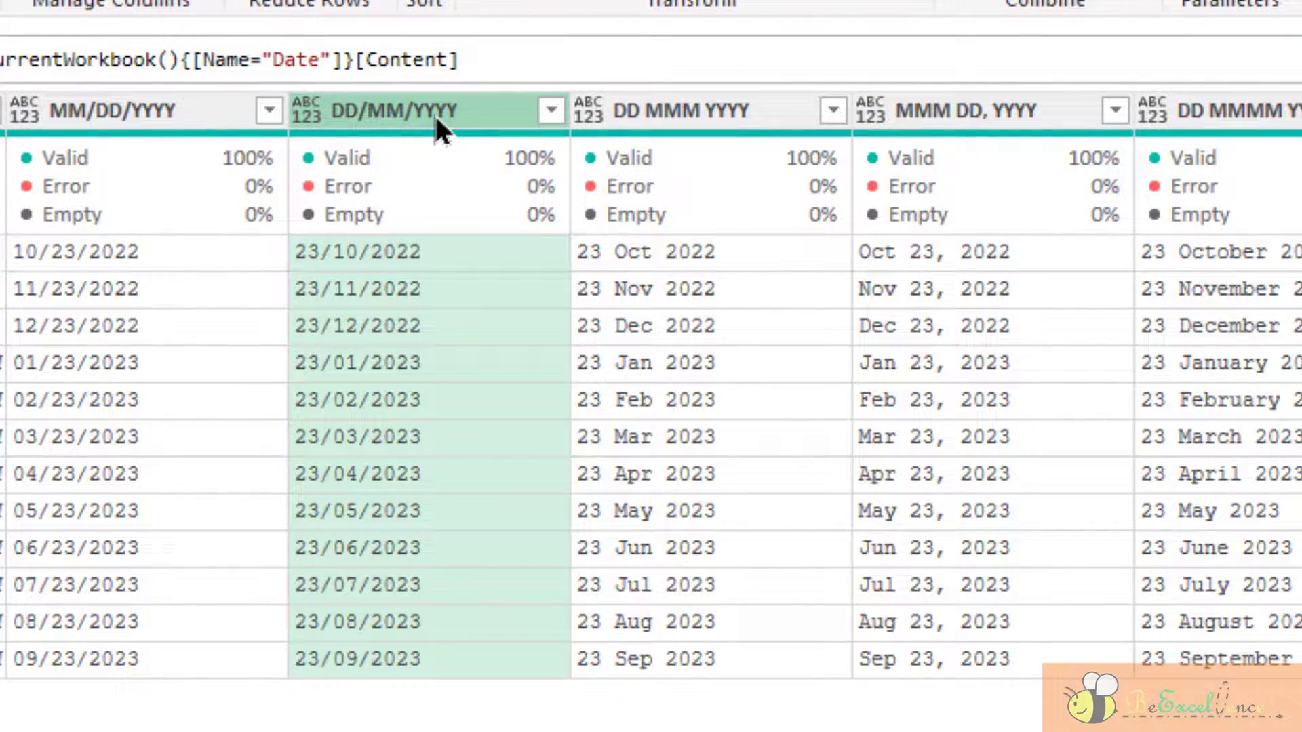
pyautogui.click(315, 111)
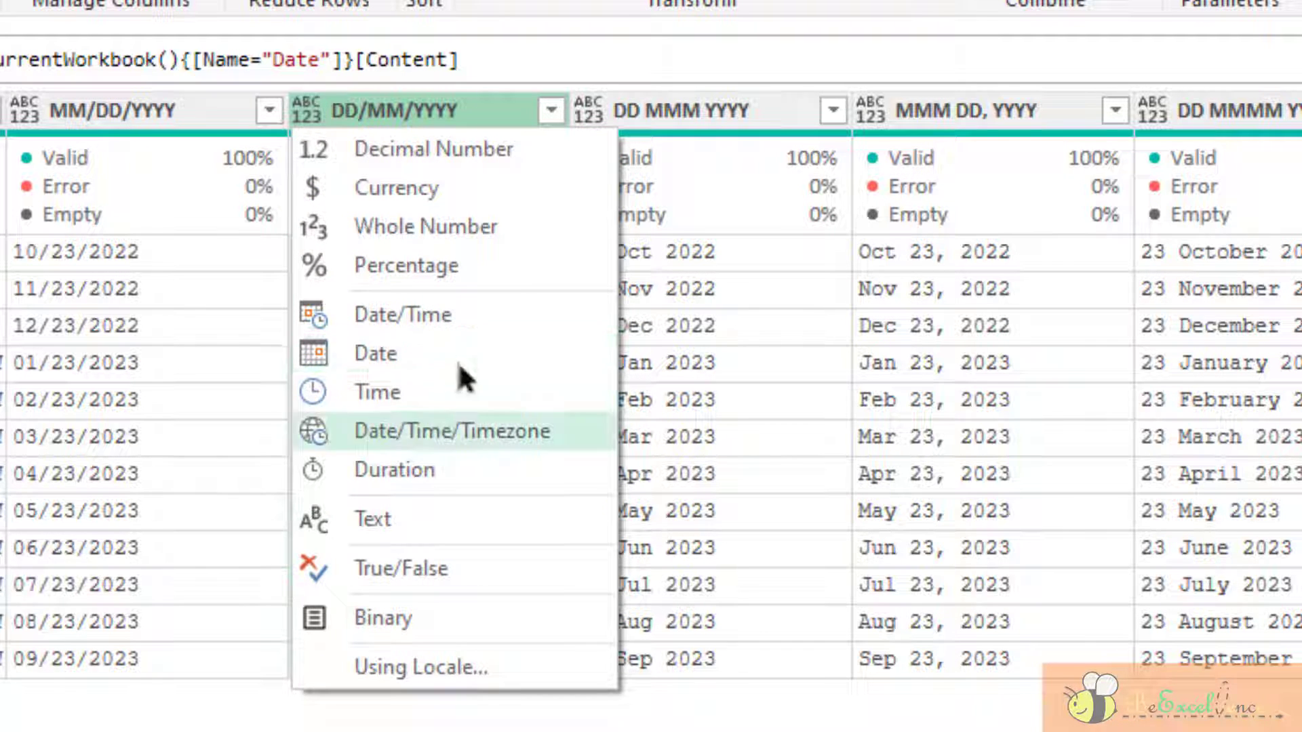
pyautogui.click(483, 668)
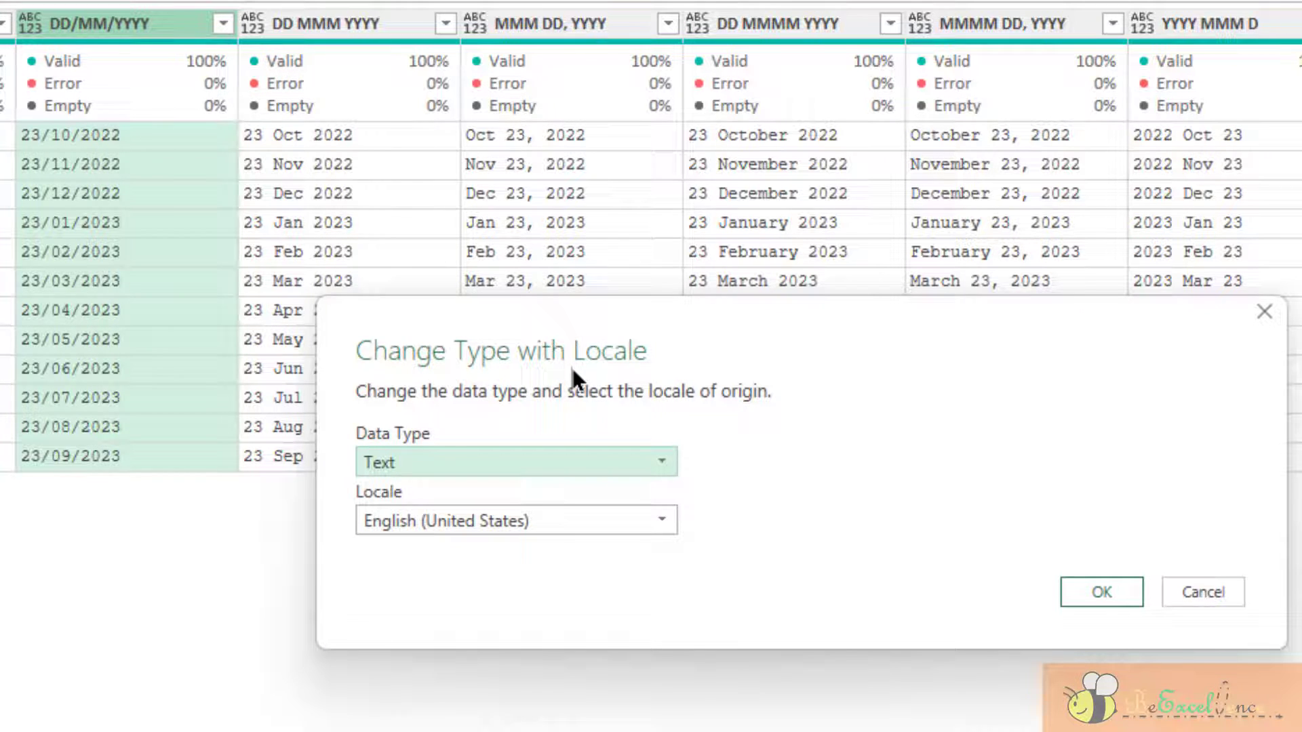
# Step: Convert DD/MM/YYYY to Date using the English (United Kingdom) locale
pyautogui.click(639, 458)
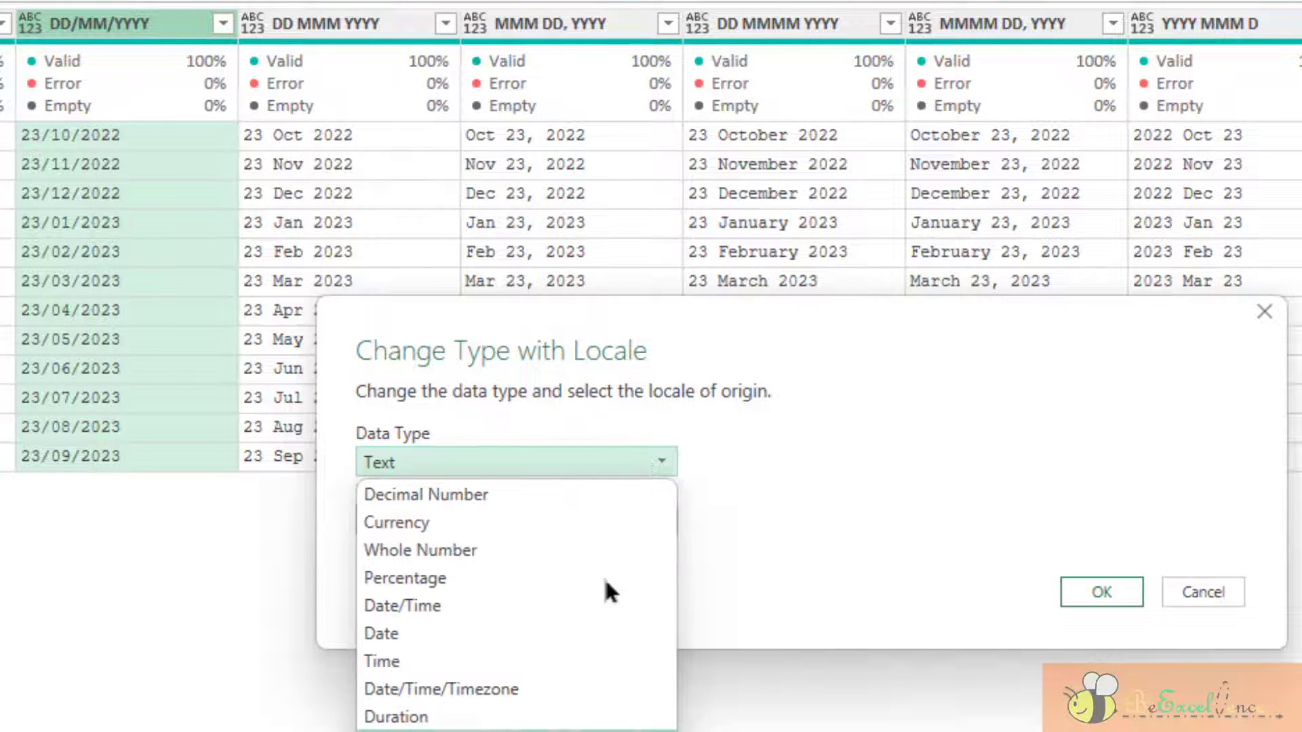
pyautogui.click(591, 635)
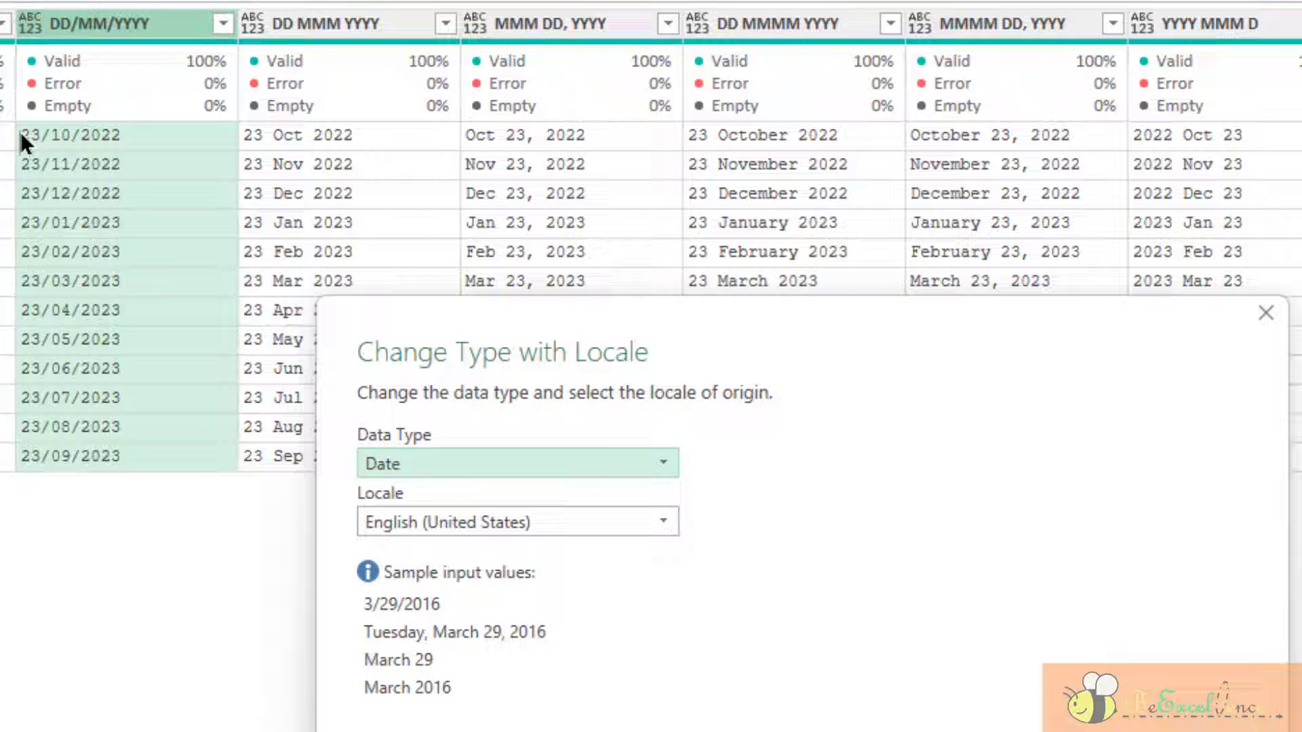
pyautogui.click(461, 512)
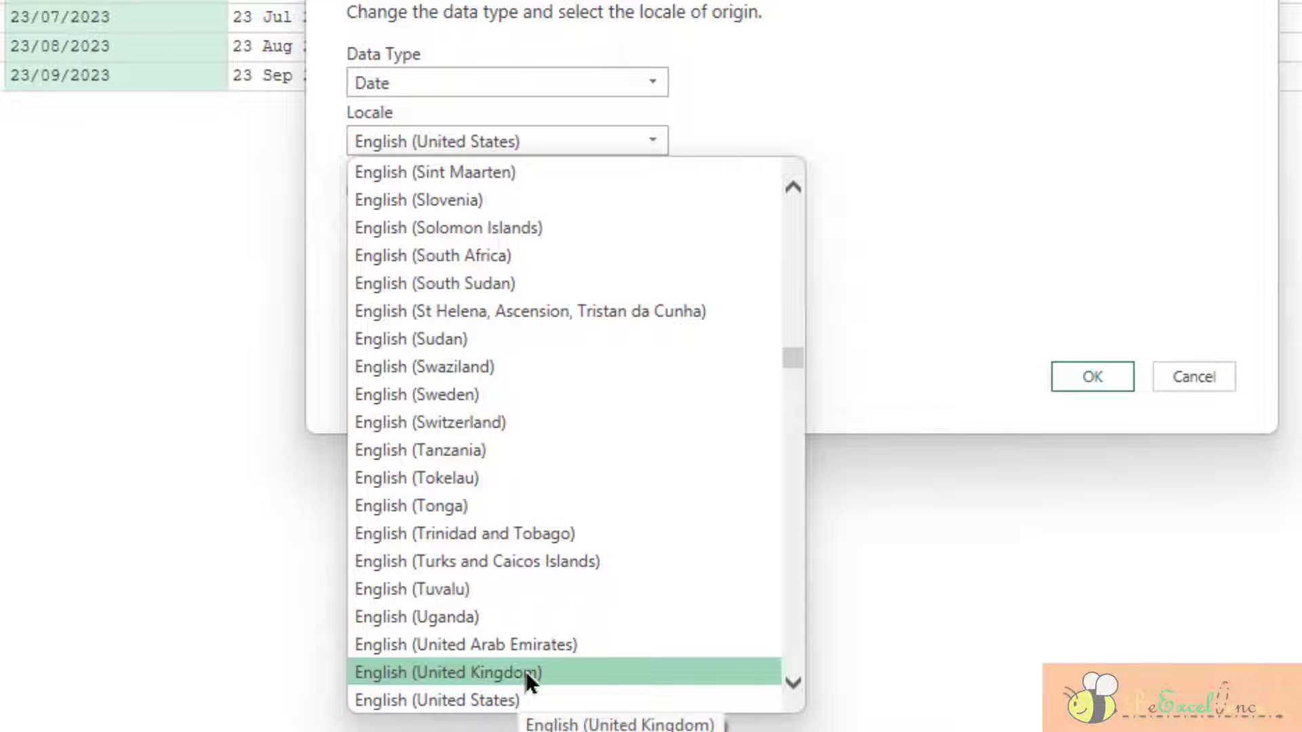
pyautogui.click(523, 669)
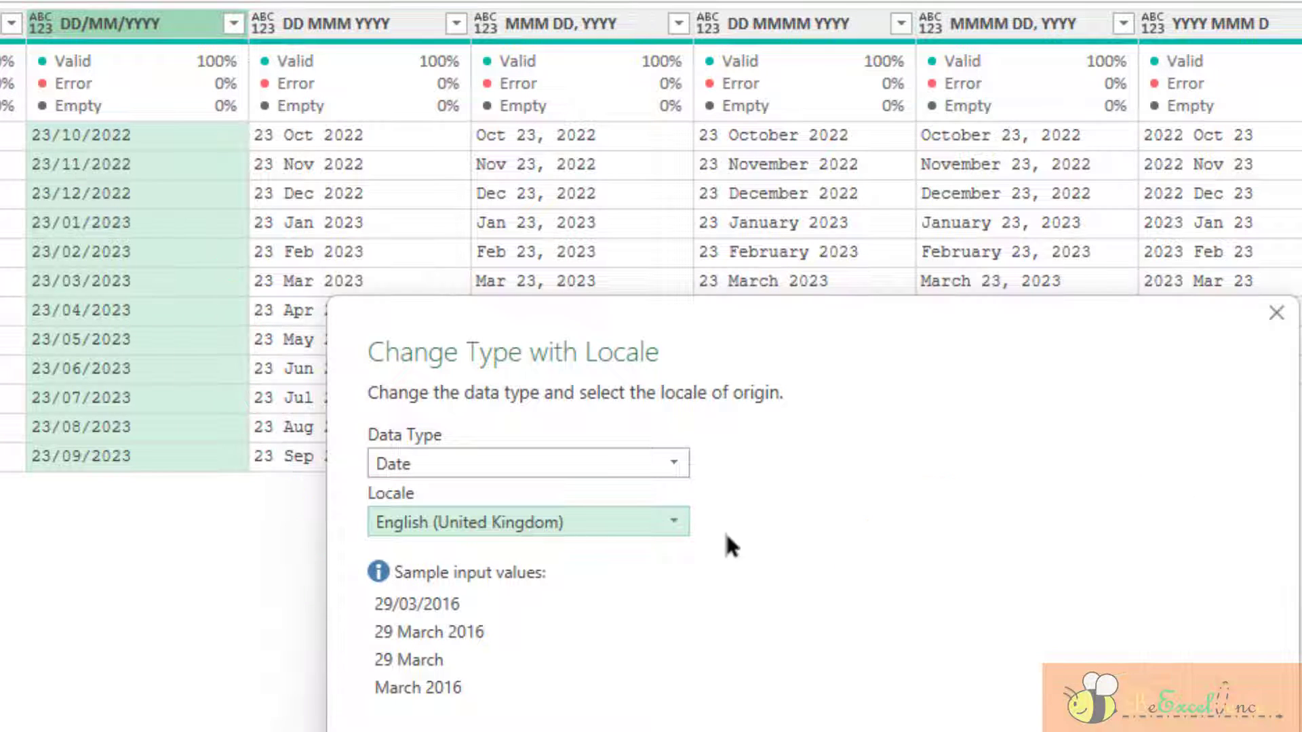
pyautogui.press('Return')
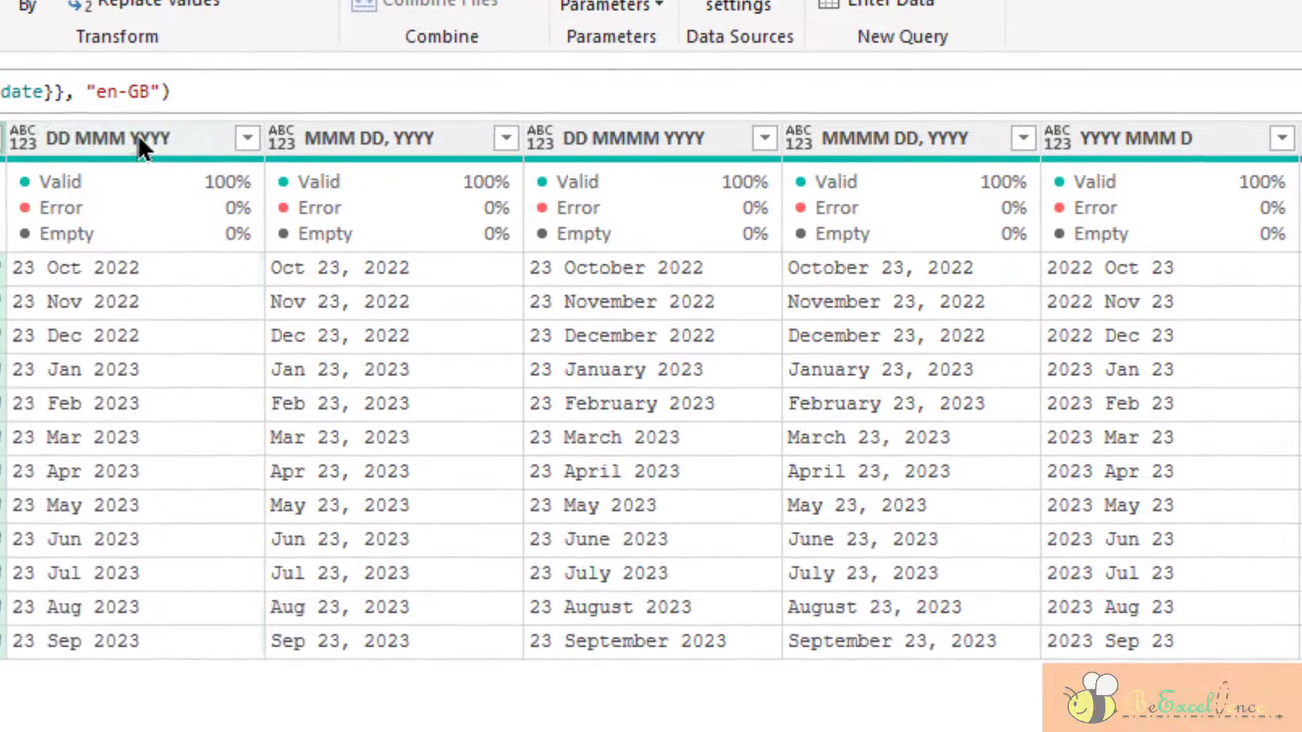
# Step: Select the DD MMM YYYY through YYYY MMM D columns and change them to Date
pyautogui.click(138, 134)
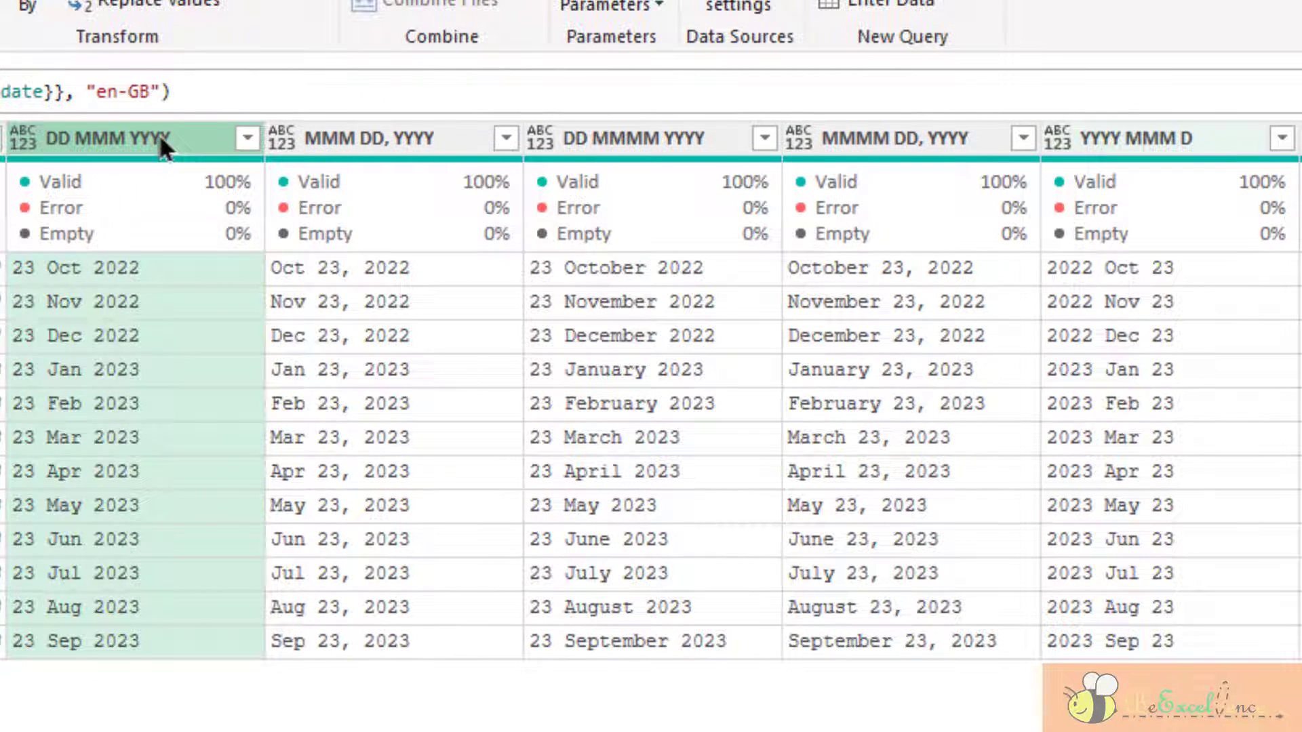
pyautogui.keyDown('shift'); pyautogui.click(1220, 141); pyautogui.keyUp('shift')
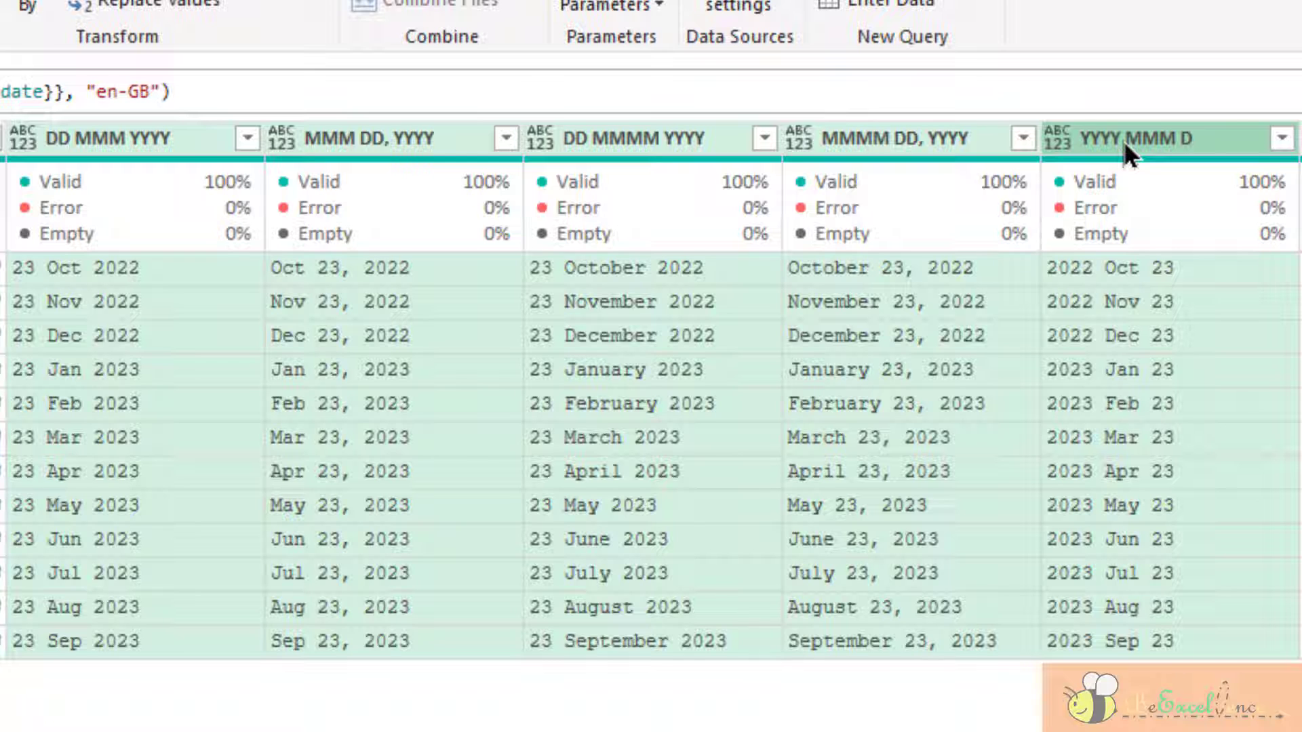
pyautogui.click(1061, 143)
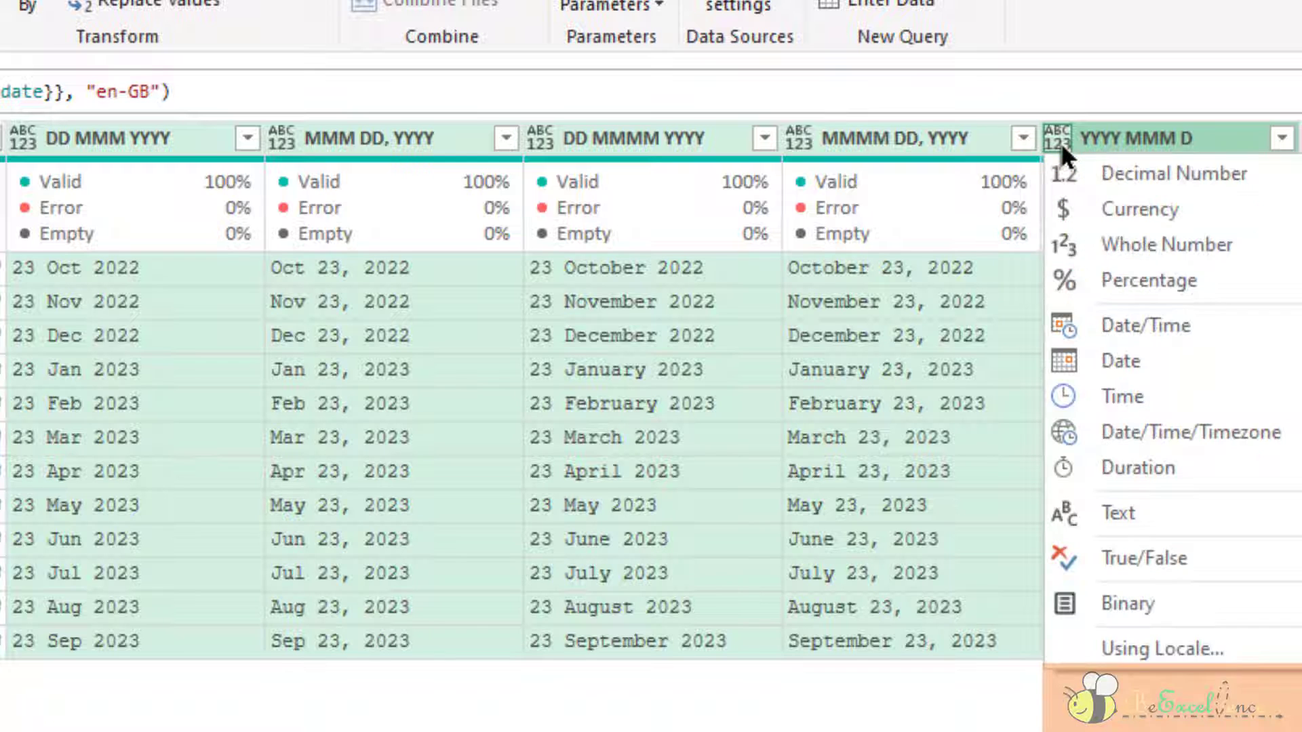
pyautogui.click(1156, 362)
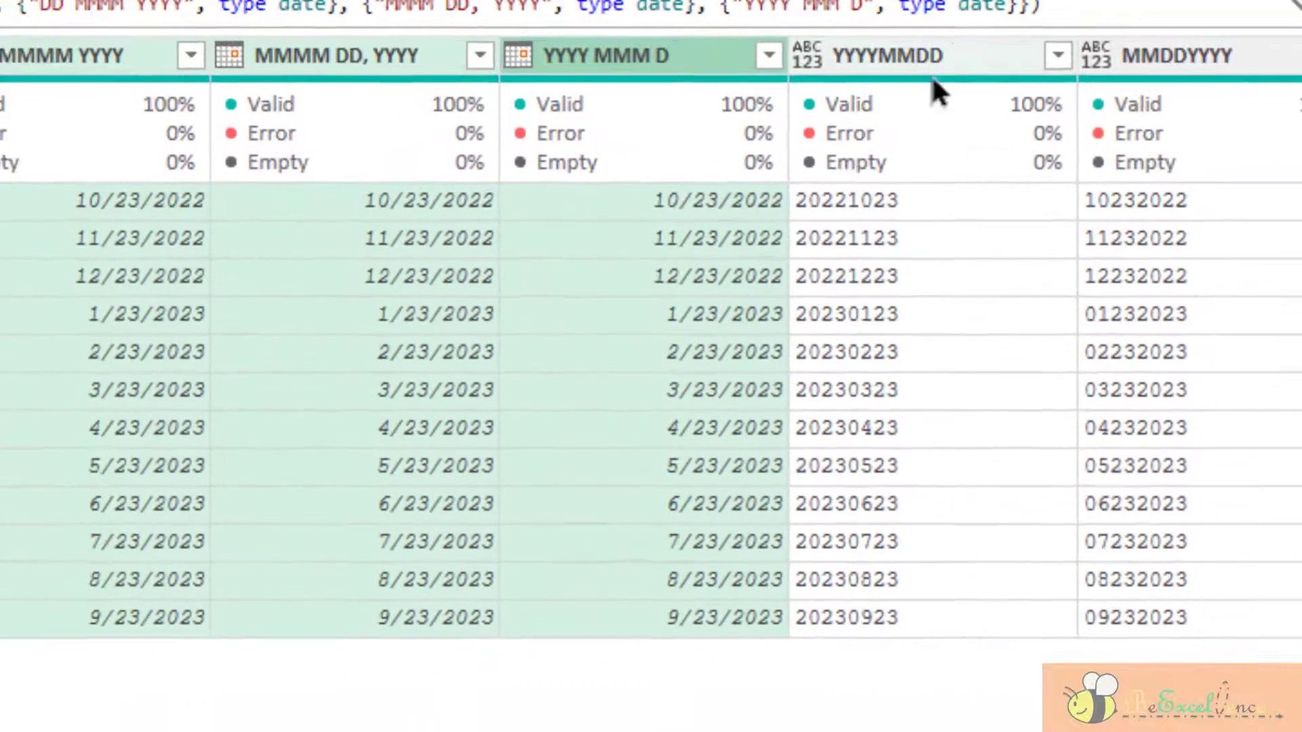
pyautogui.click(931, 57)
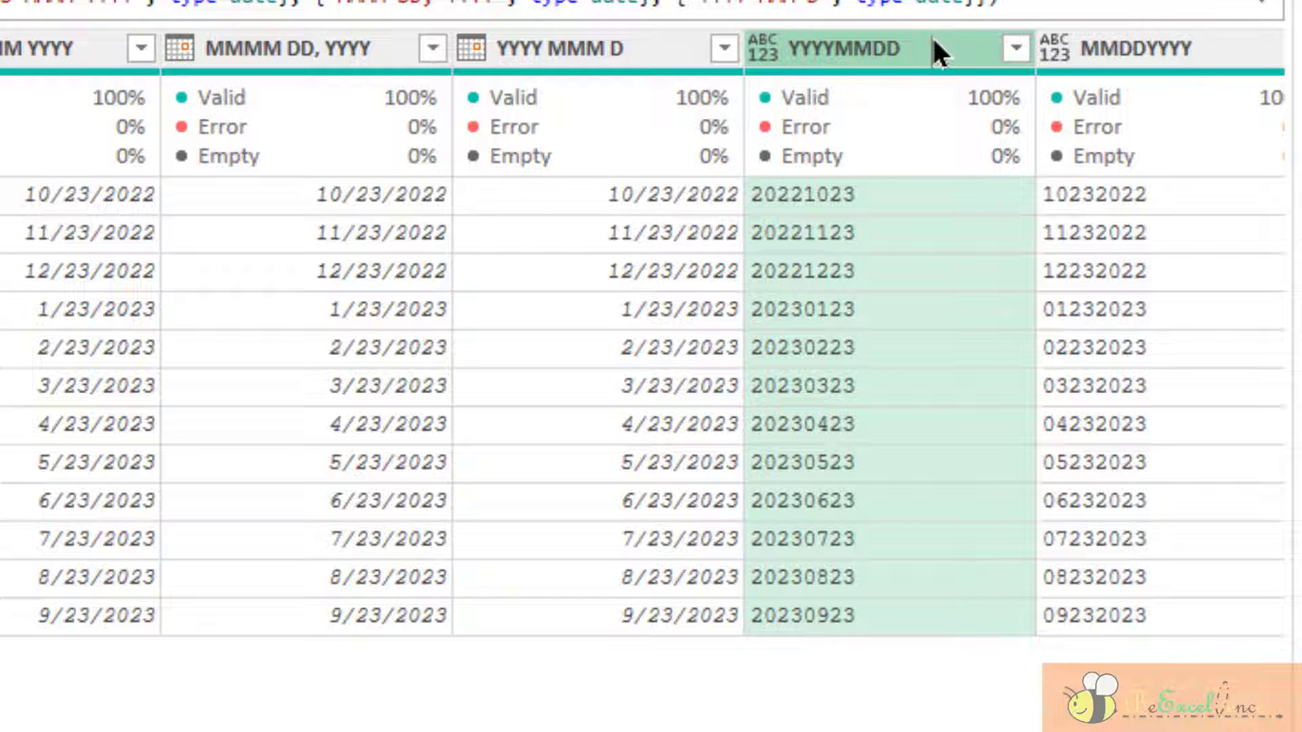
# Step: Change the YYYYMMDD column's type directly to Date
pyautogui.click(767, 44)
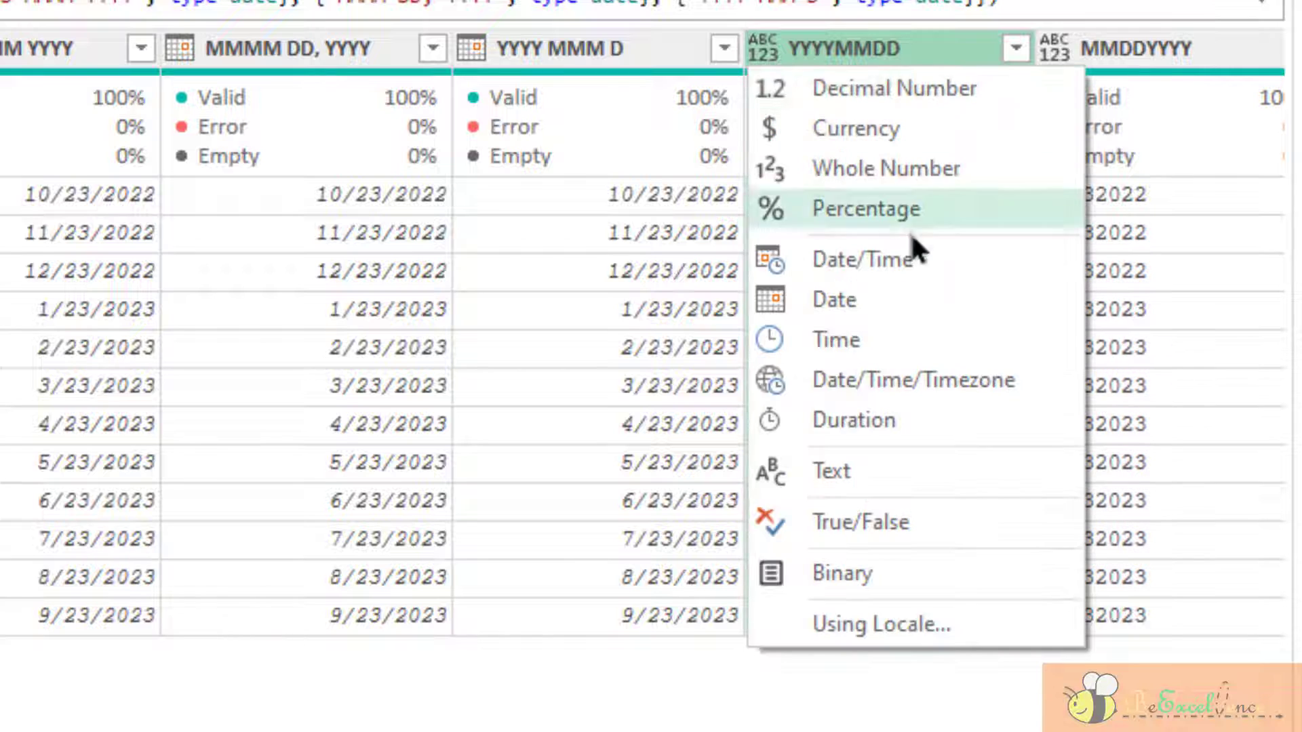
pyautogui.click(953, 286)
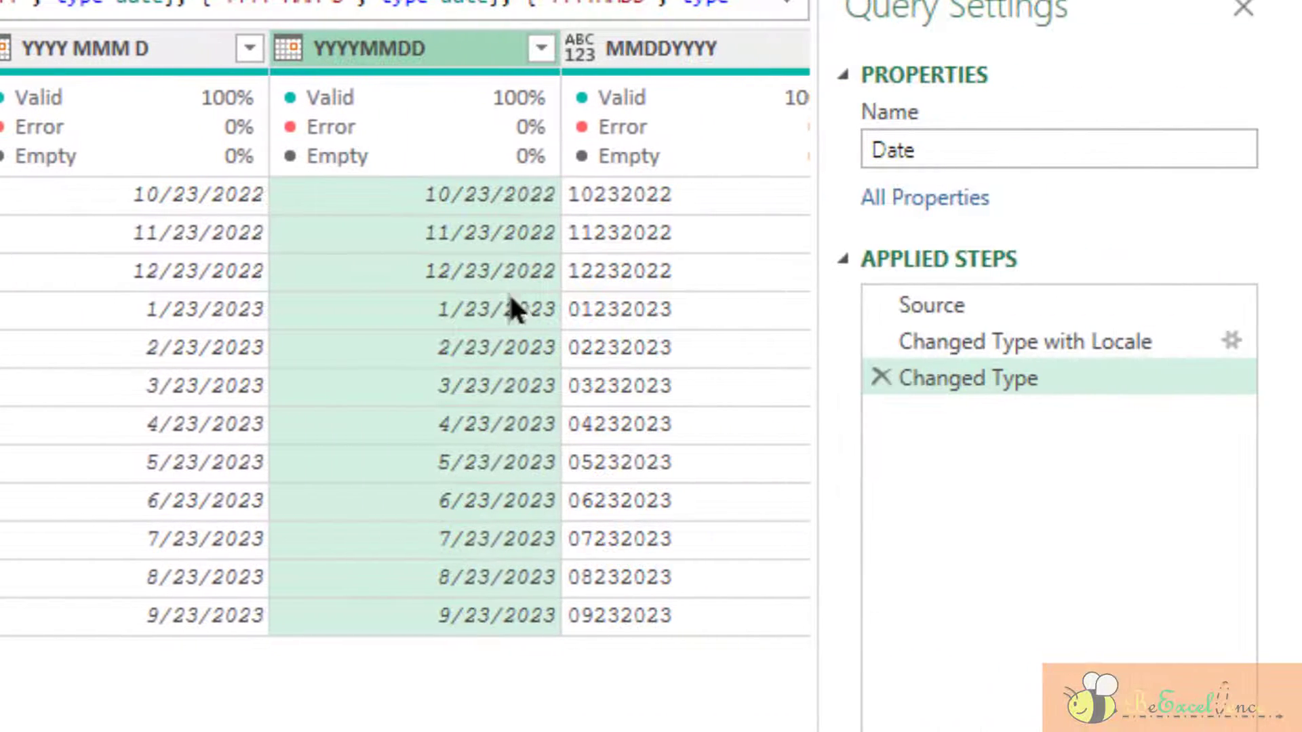
# Step: Remove the Changed Type step and set YYYYMMDD to Whole Number
pyautogui.click(879, 378)
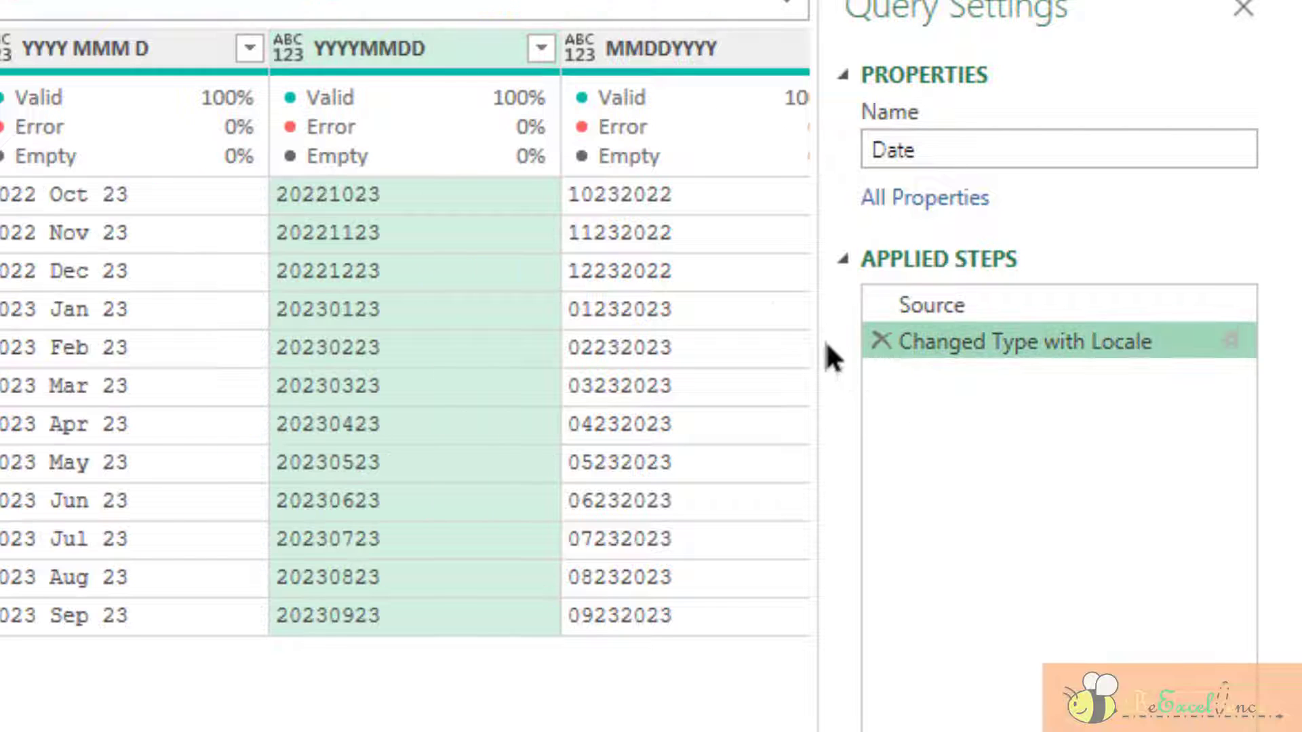
pyautogui.click(293, 43)
pyautogui.click(356, 167)
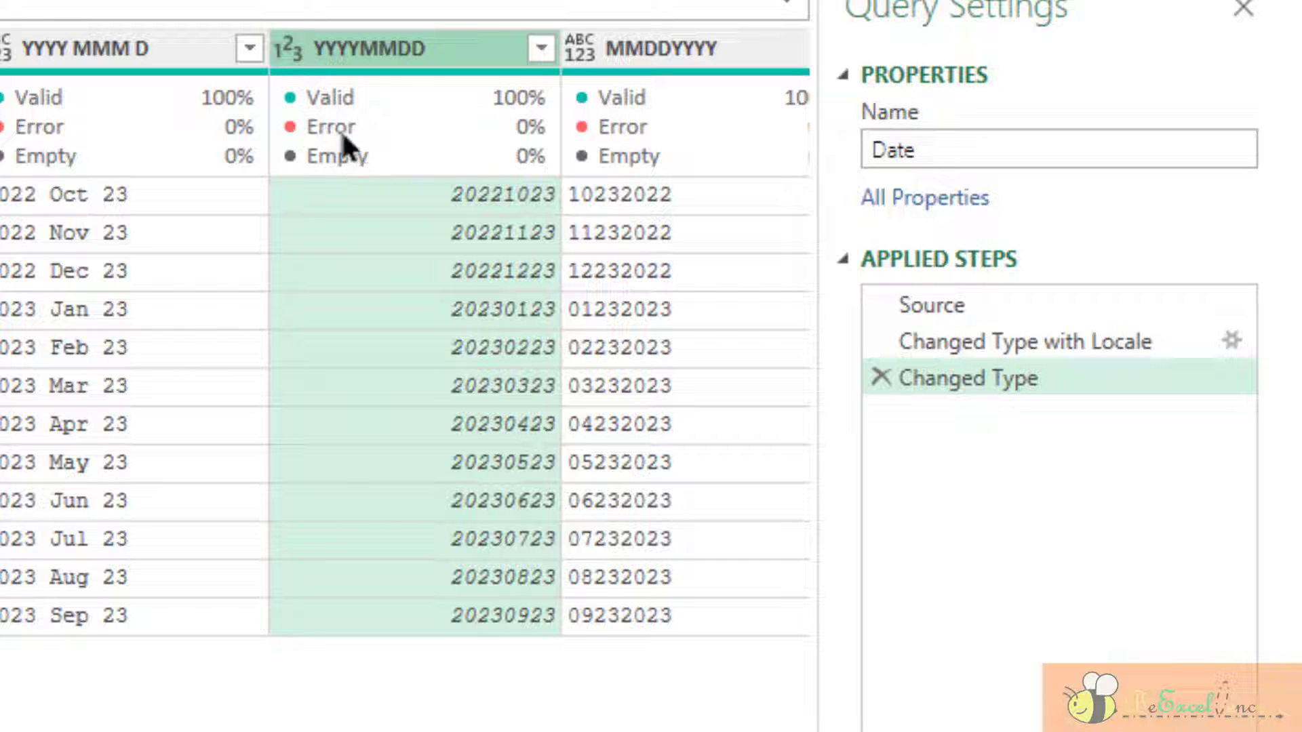
# Step: Add a new step converting YYYYMMDD to Date and inspect the resulting error
pyautogui.click(289, 51)
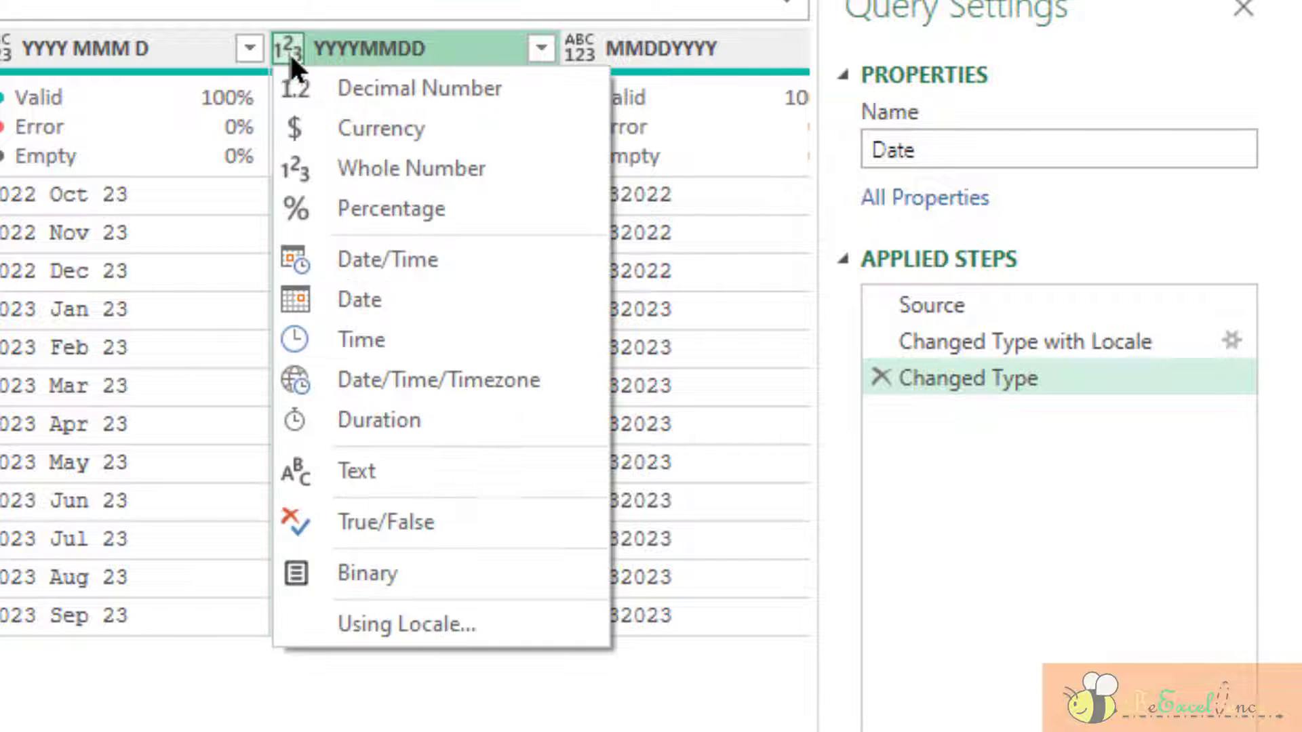
pyautogui.click(401, 298)
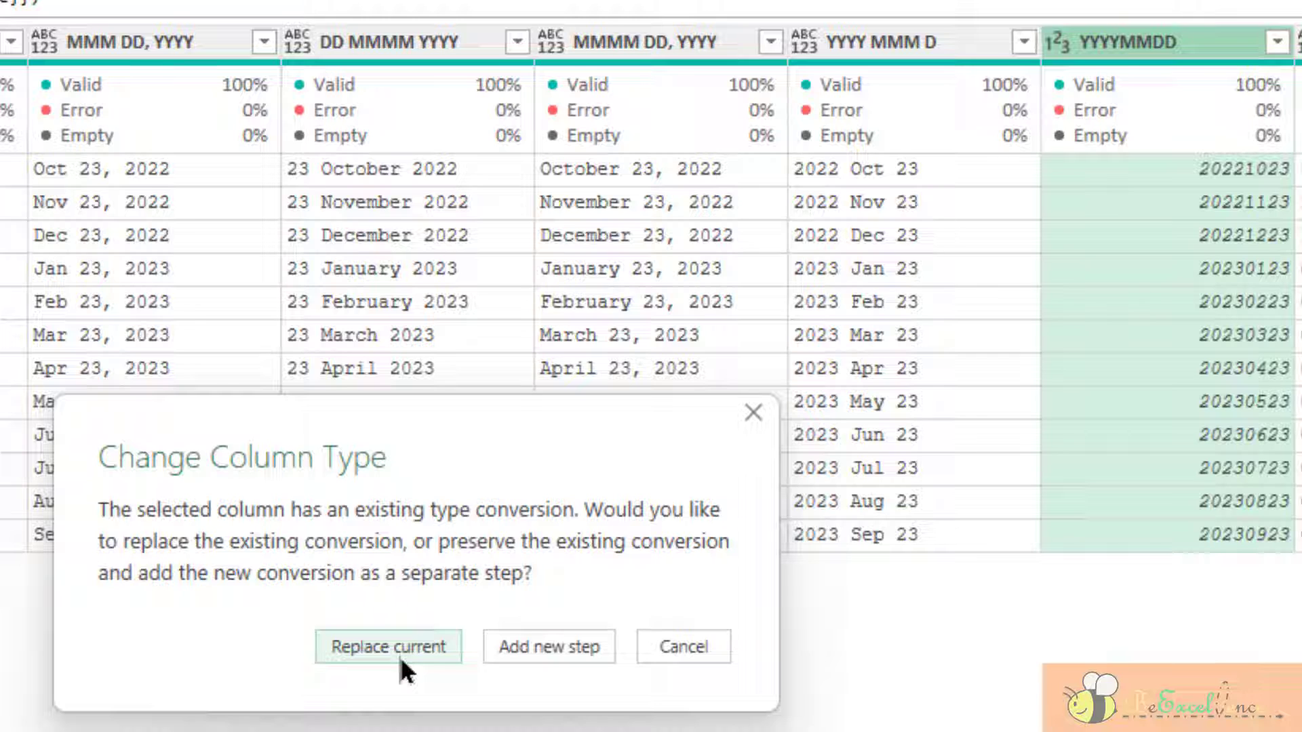
pyautogui.click(566, 645)
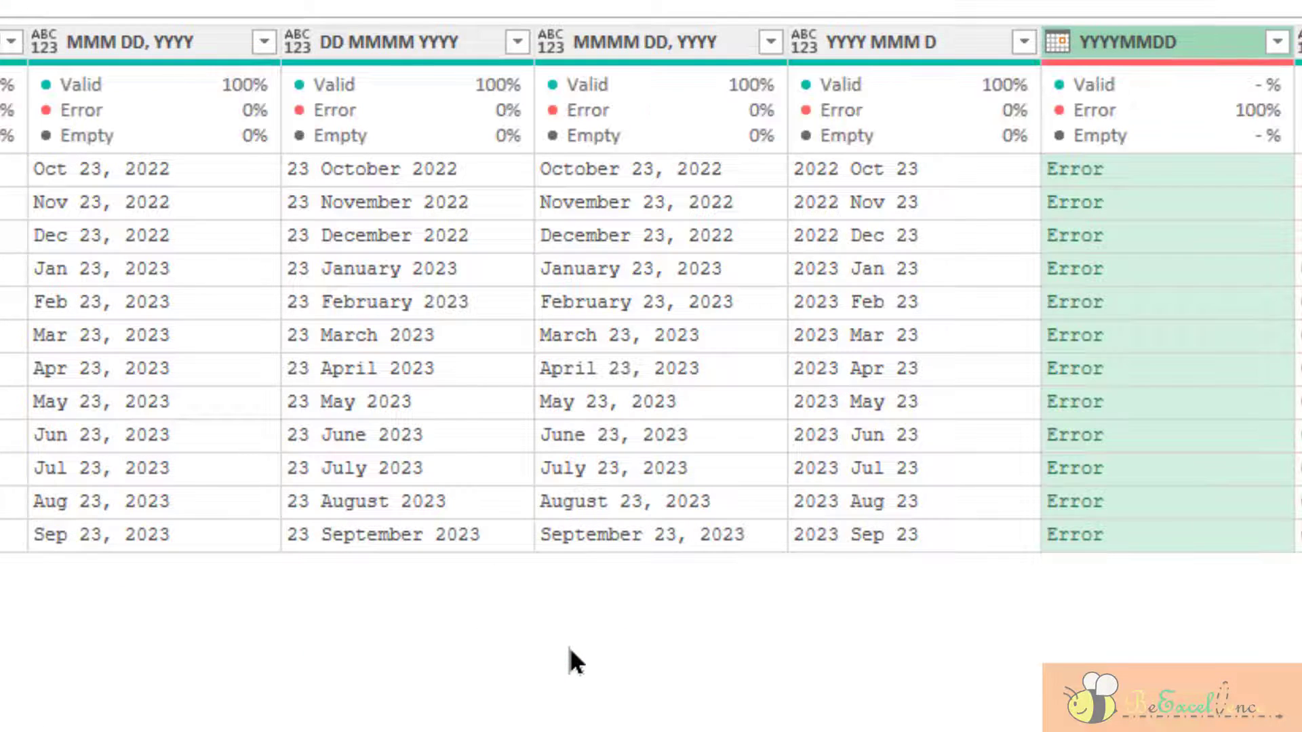
pyautogui.click(1255, 179)
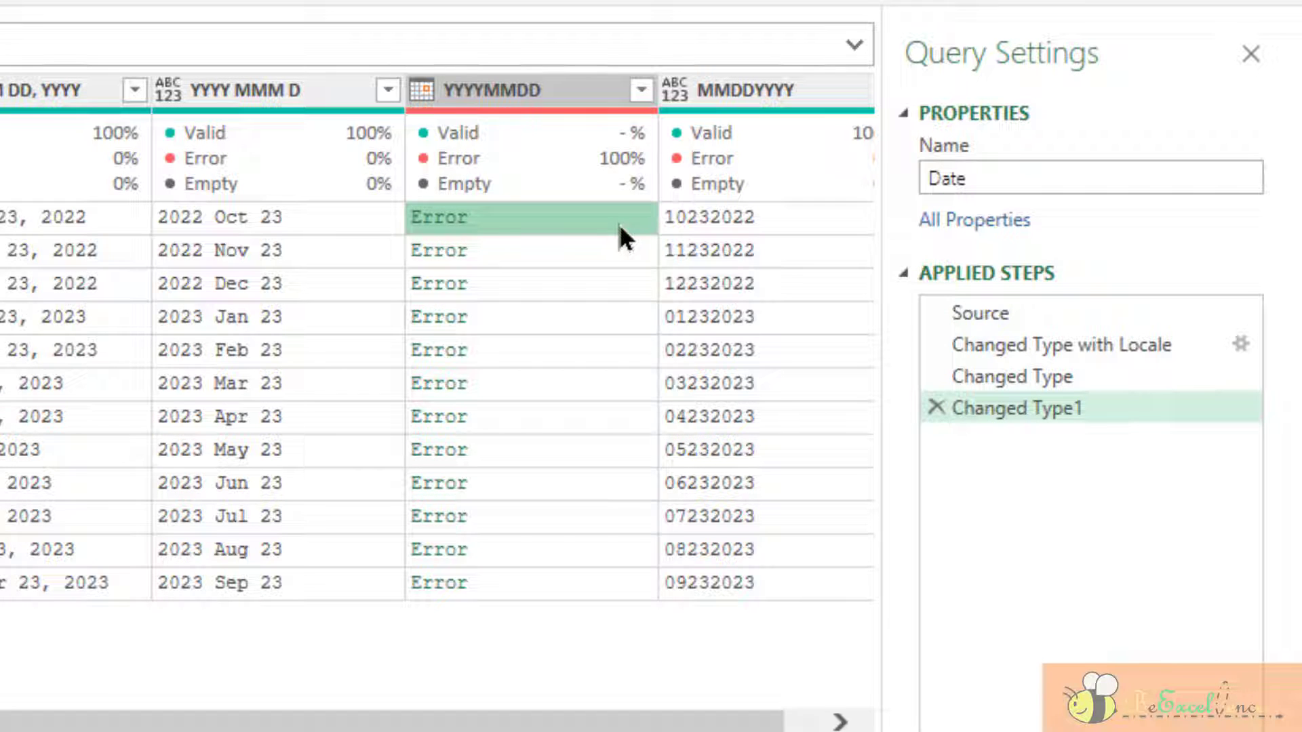
# Step: Delete Changed Type1 and convert YYYYMMDD from whole number to Text as a new step
pyautogui.click(935, 407)
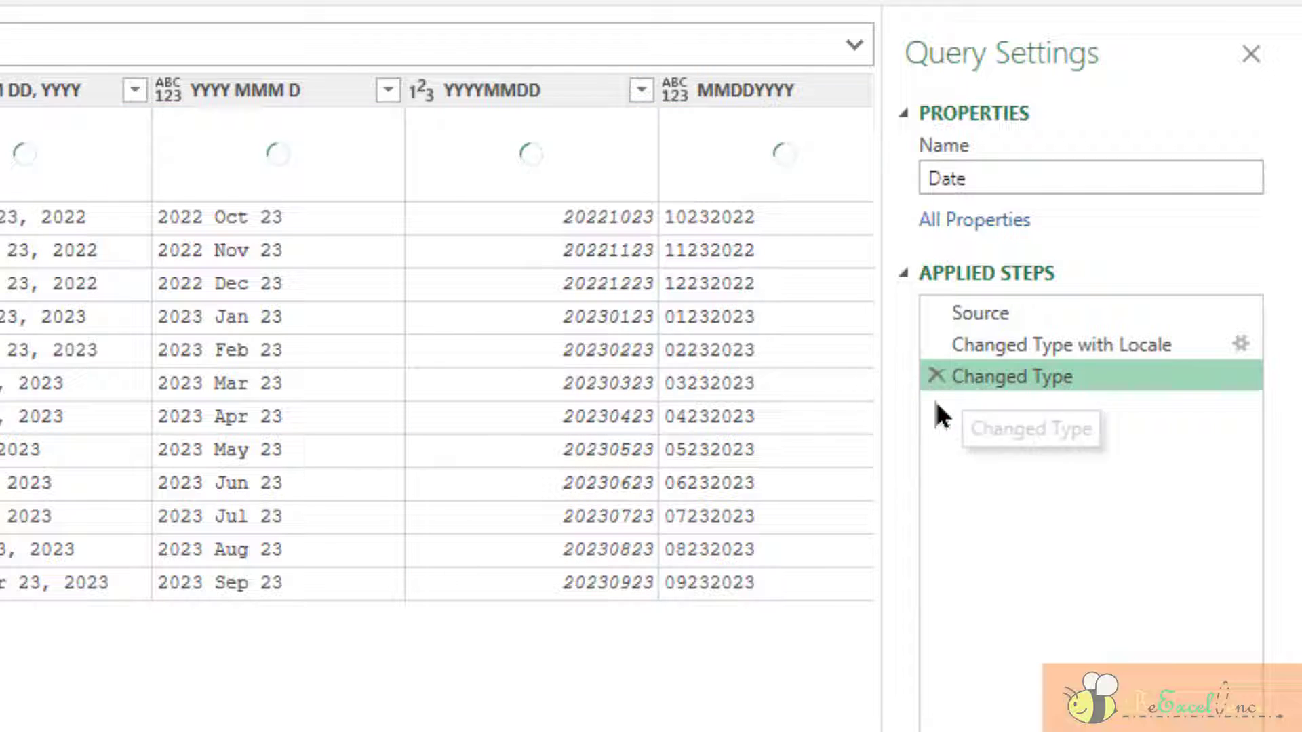
pyautogui.click(537, 80)
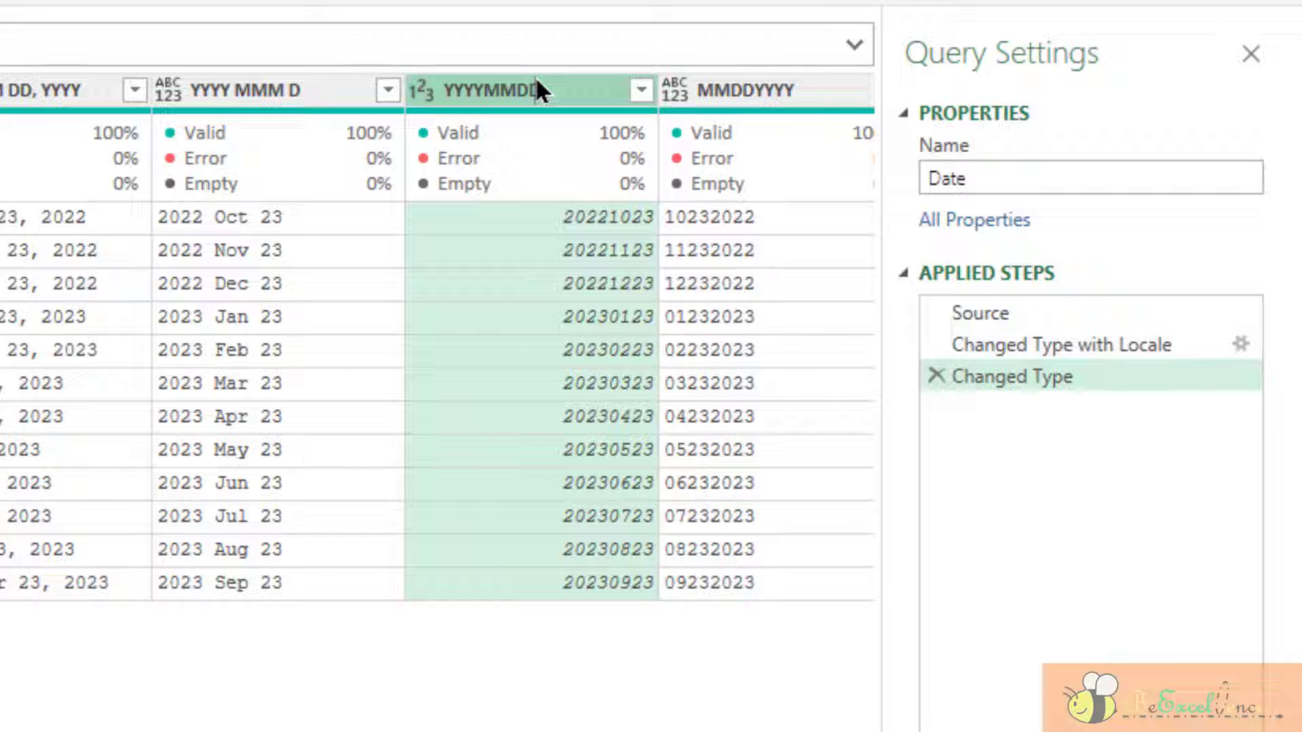
pyautogui.click(426, 92)
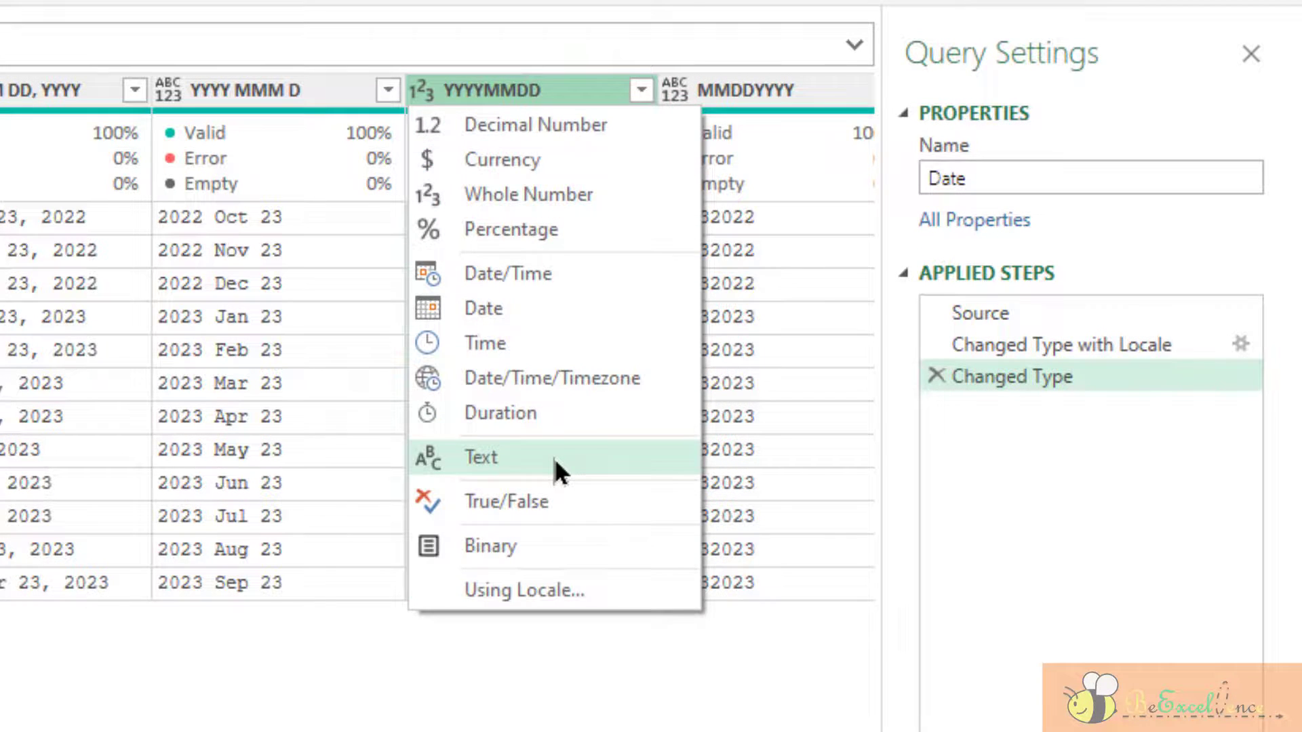
pyautogui.click(552, 454)
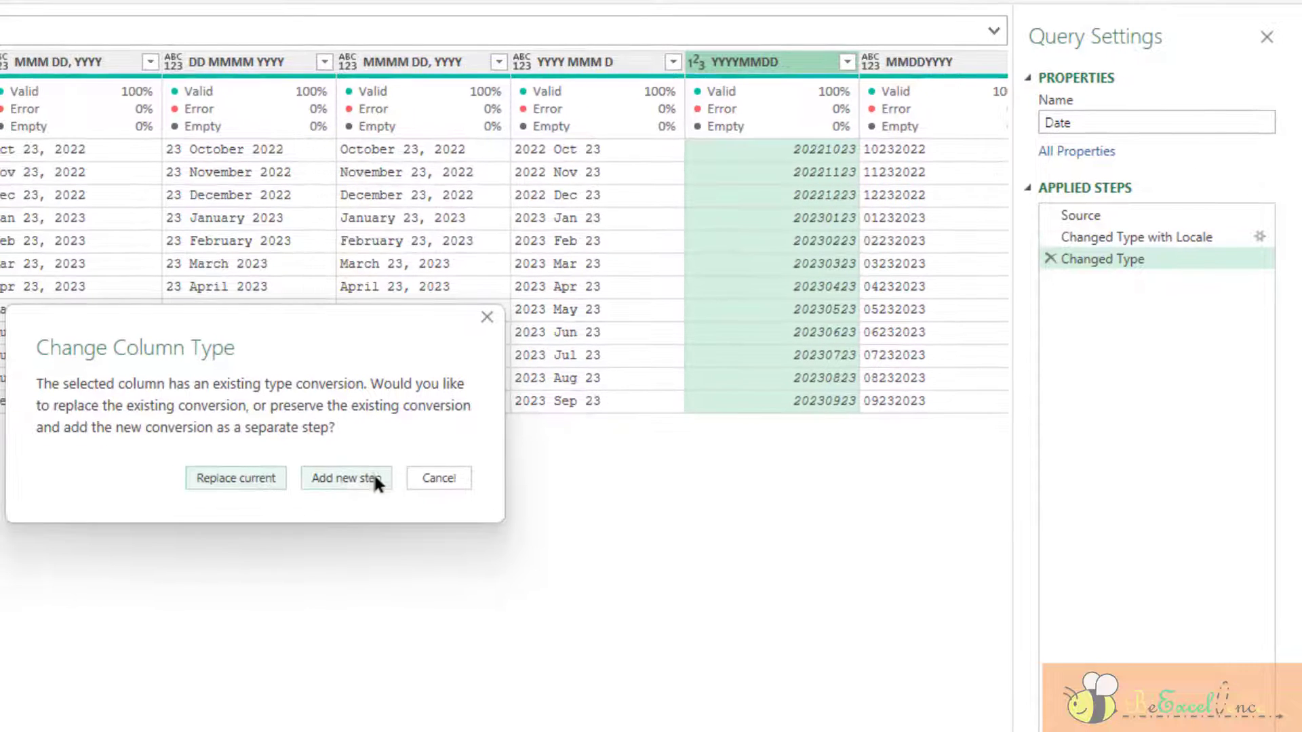
pyautogui.click(327, 496)
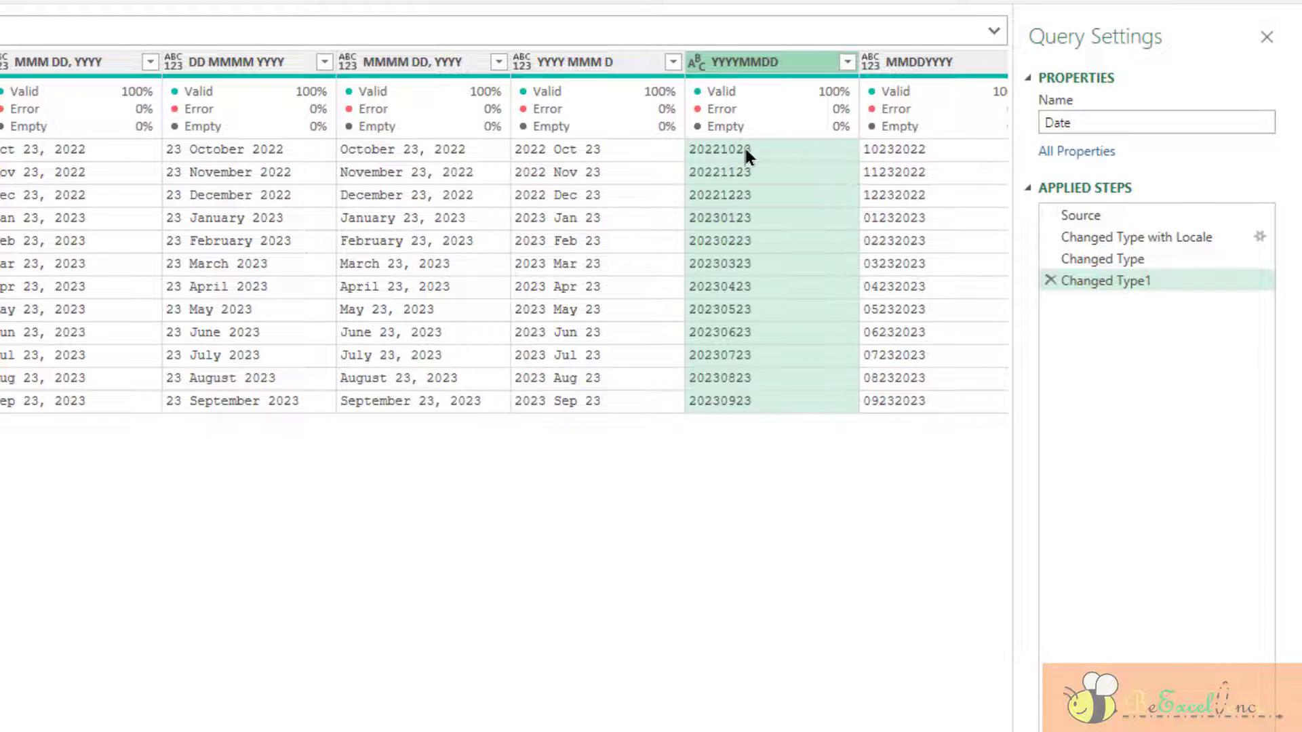
# Step: Add another step converting the text YYYYMMDD column to Date
pyautogui.moveTo(746, 151)
pyautogui.click(694, 62)
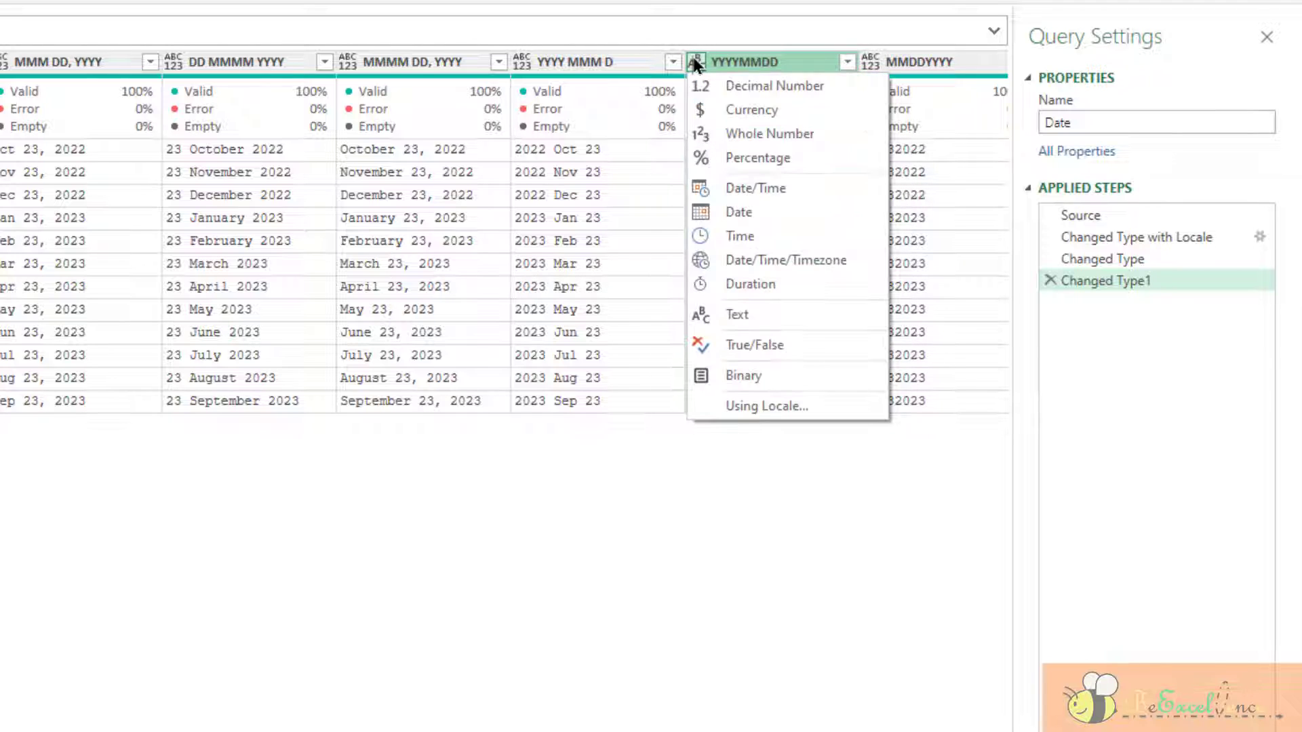
pyautogui.click(756, 213)
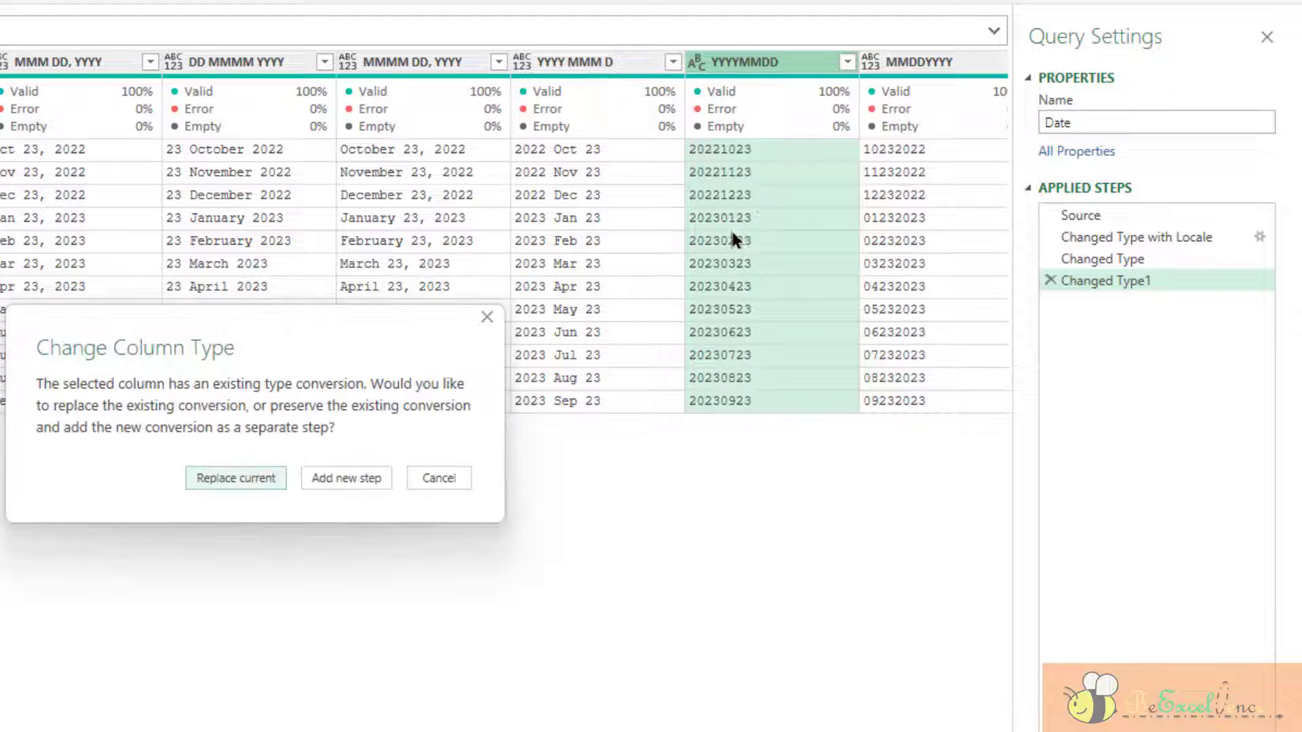
pyautogui.click(377, 487)
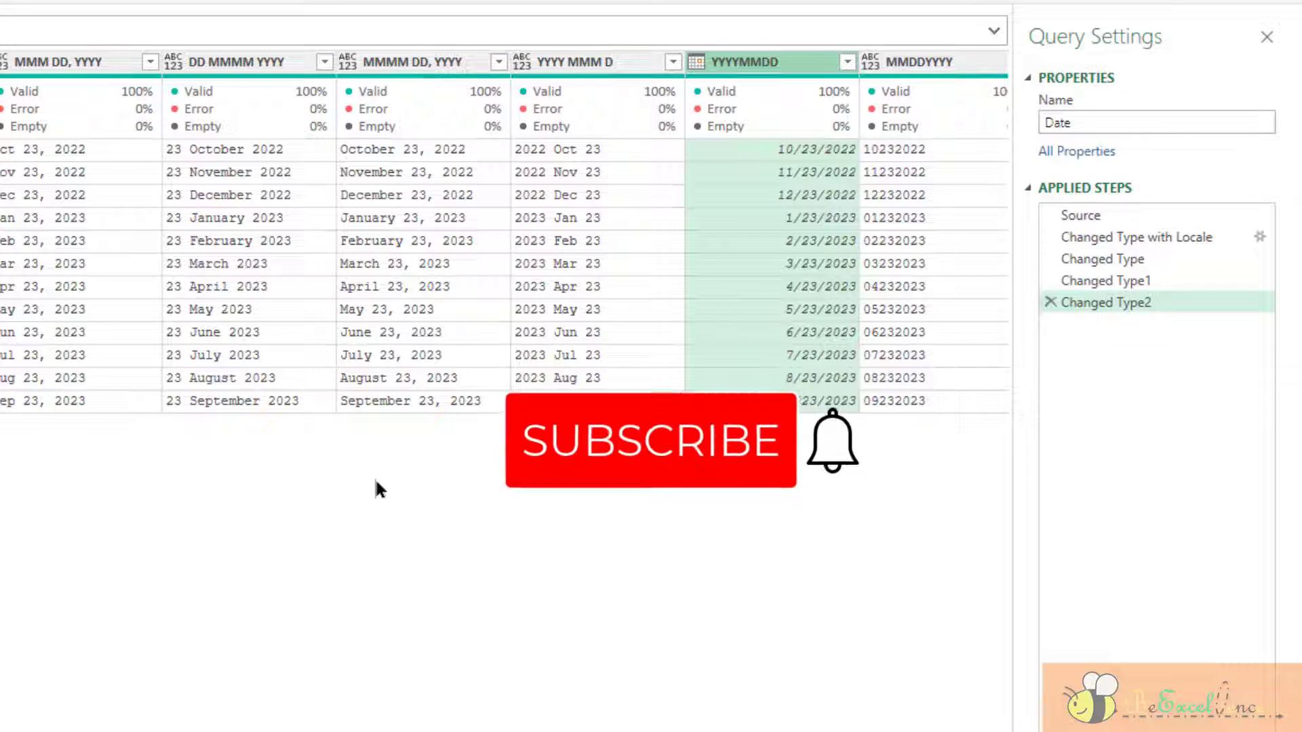
pyautogui.hscroll(1, 669, 482)
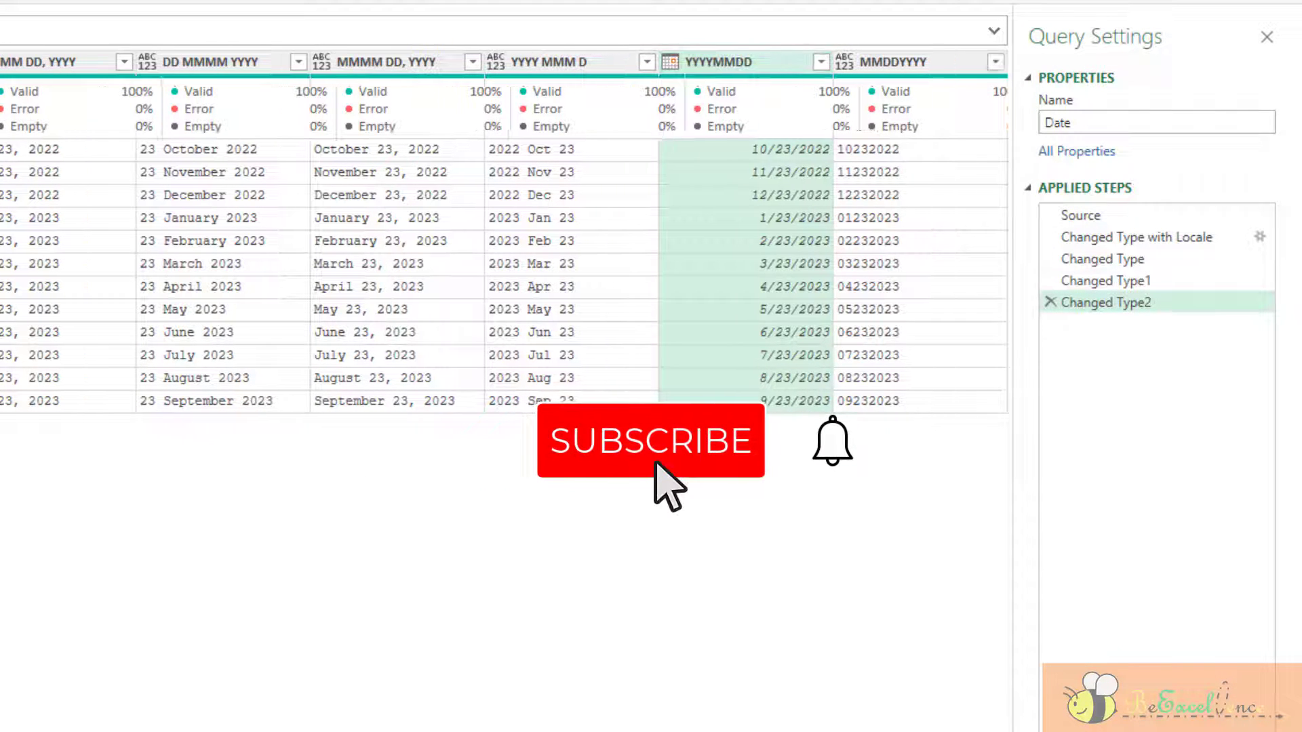
# Step: Set the MMDDYYYY column to Date and inspect the Error shown in its cells
pyautogui.click(920, 67)
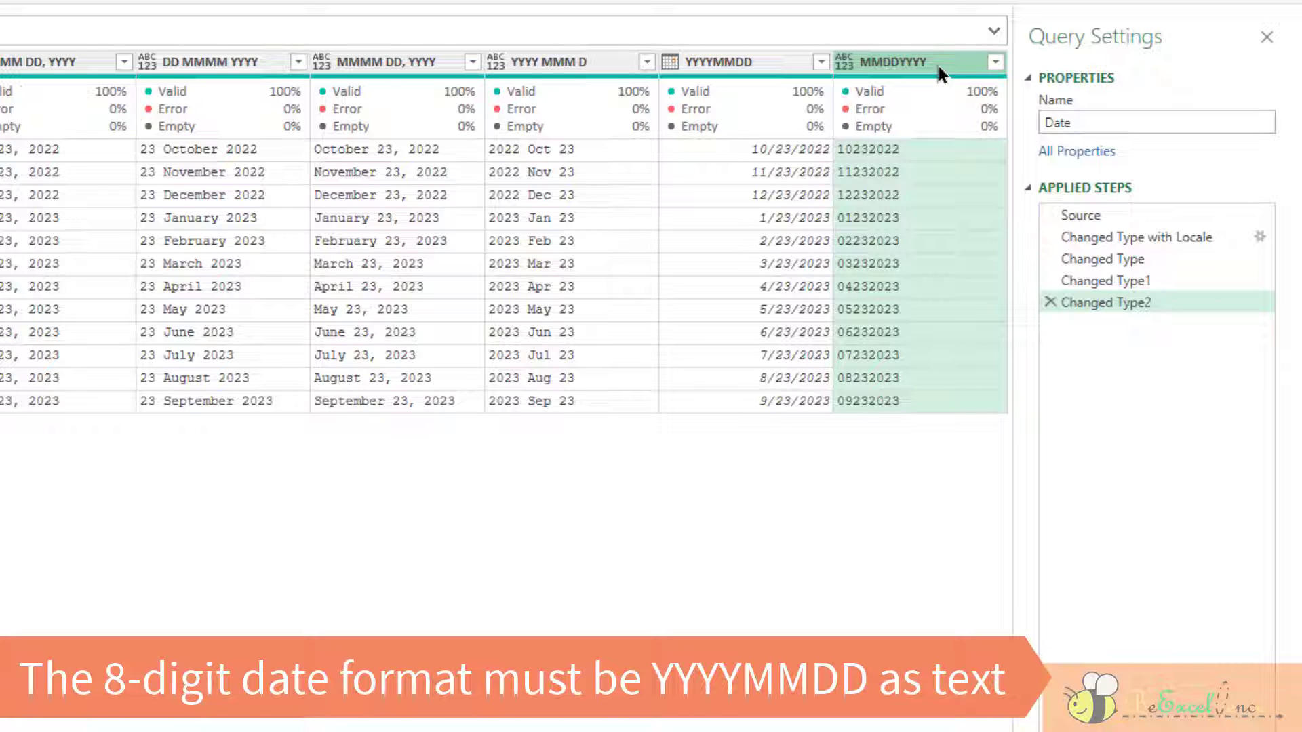
pyautogui.click(845, 59)
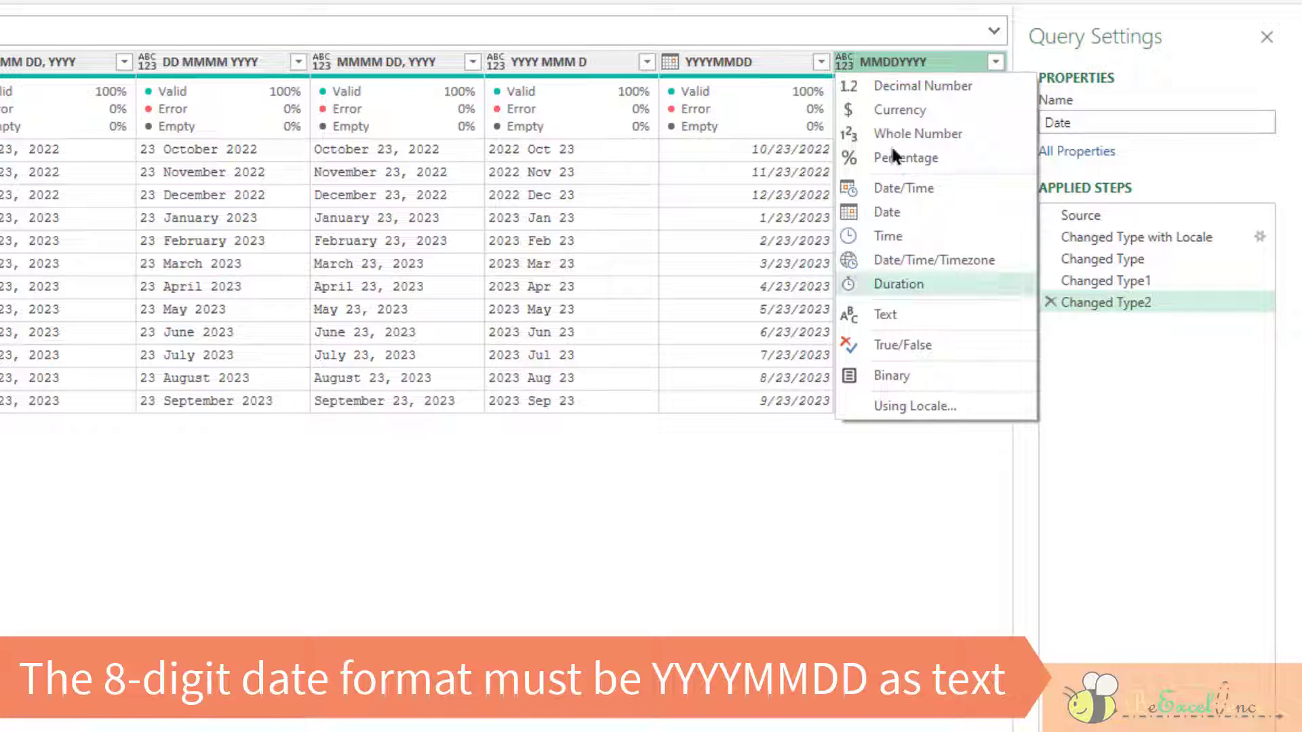
pyautogui.click(926, 212)
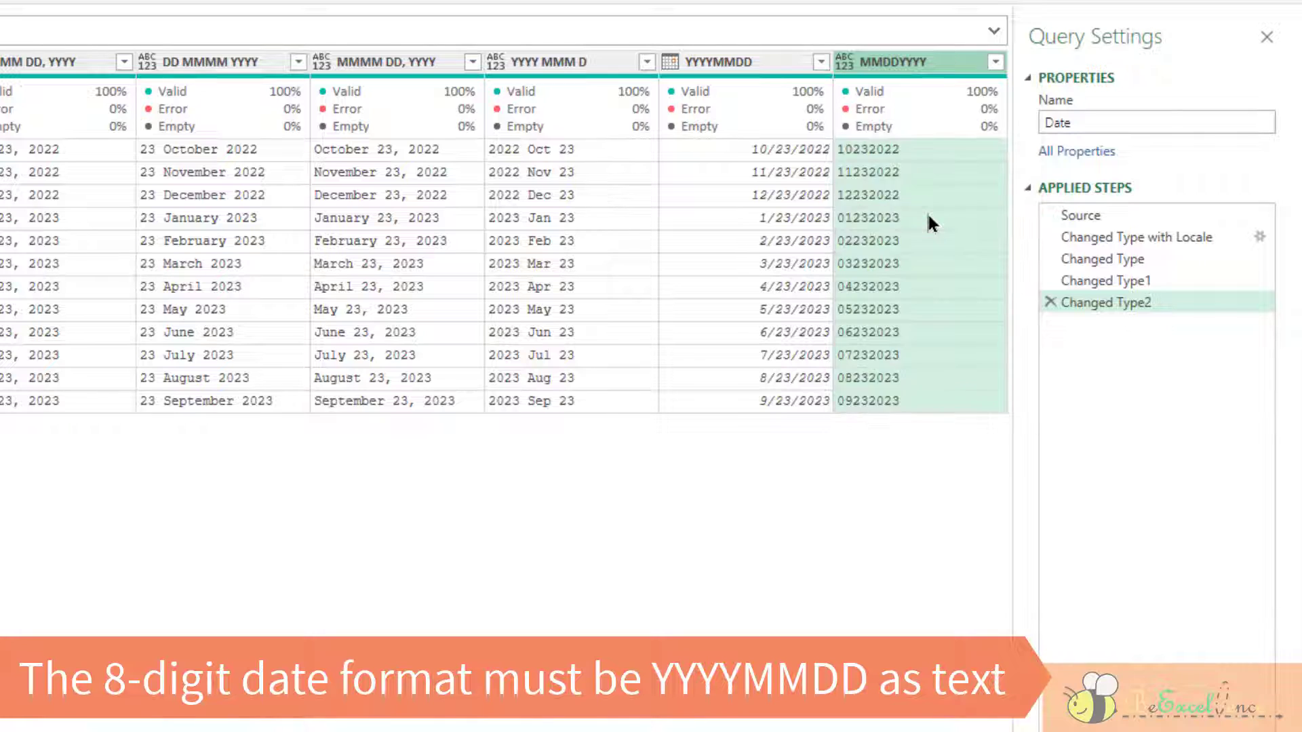
pyautogui.click(929, 173)
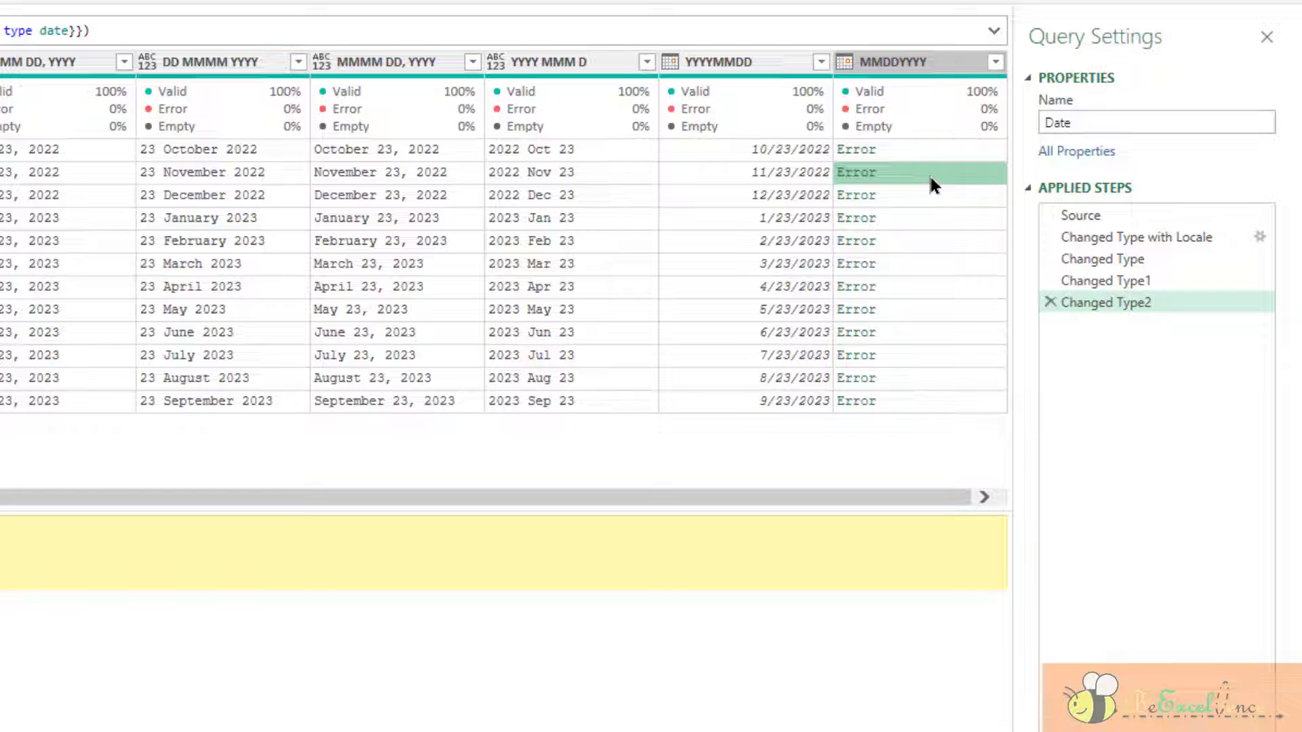
pyautogui.hscroll(-1, 929, 174)
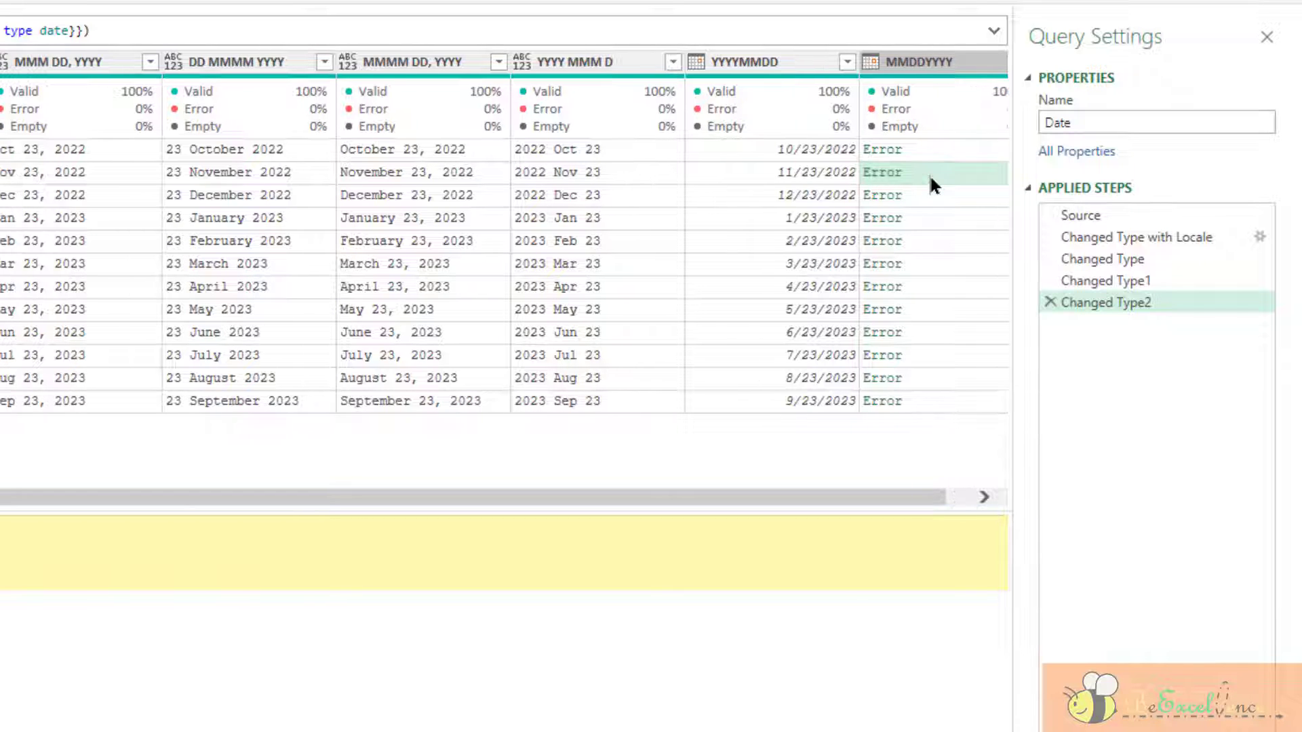